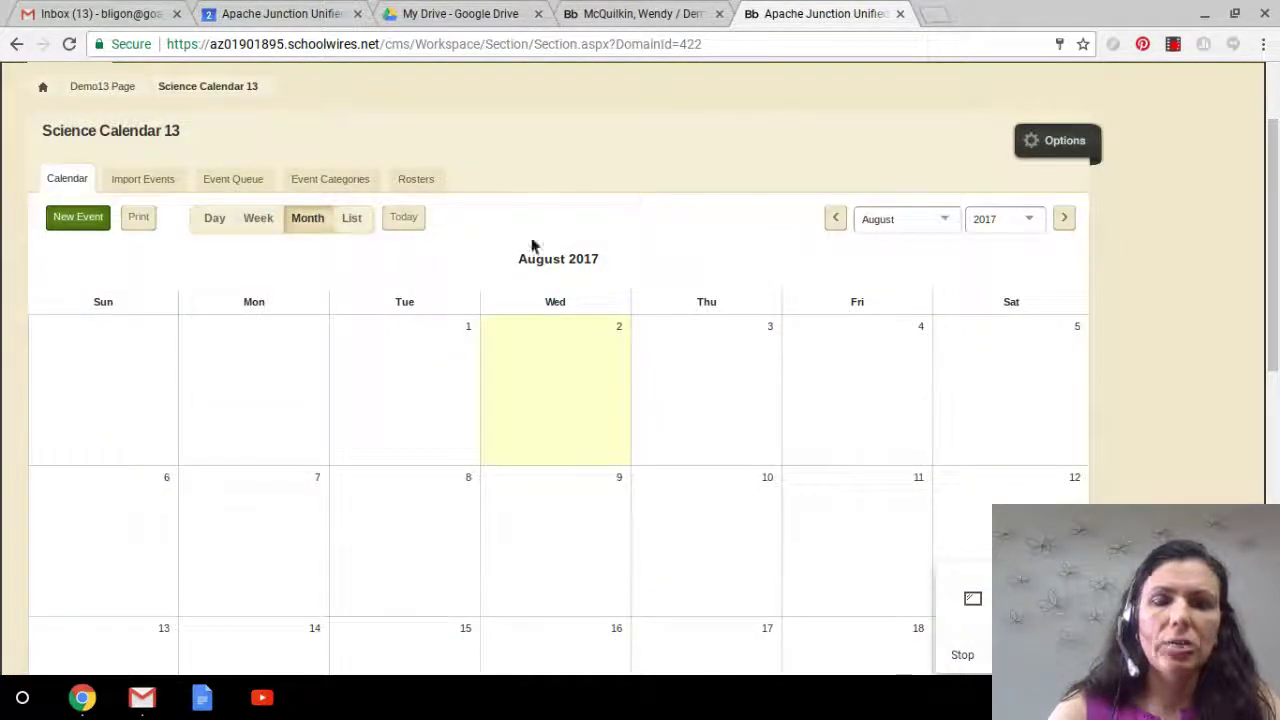
Step: Create a new event in Science Calendar 13 titled "First day of school!"
drag(1273, 277, 1254, 220)
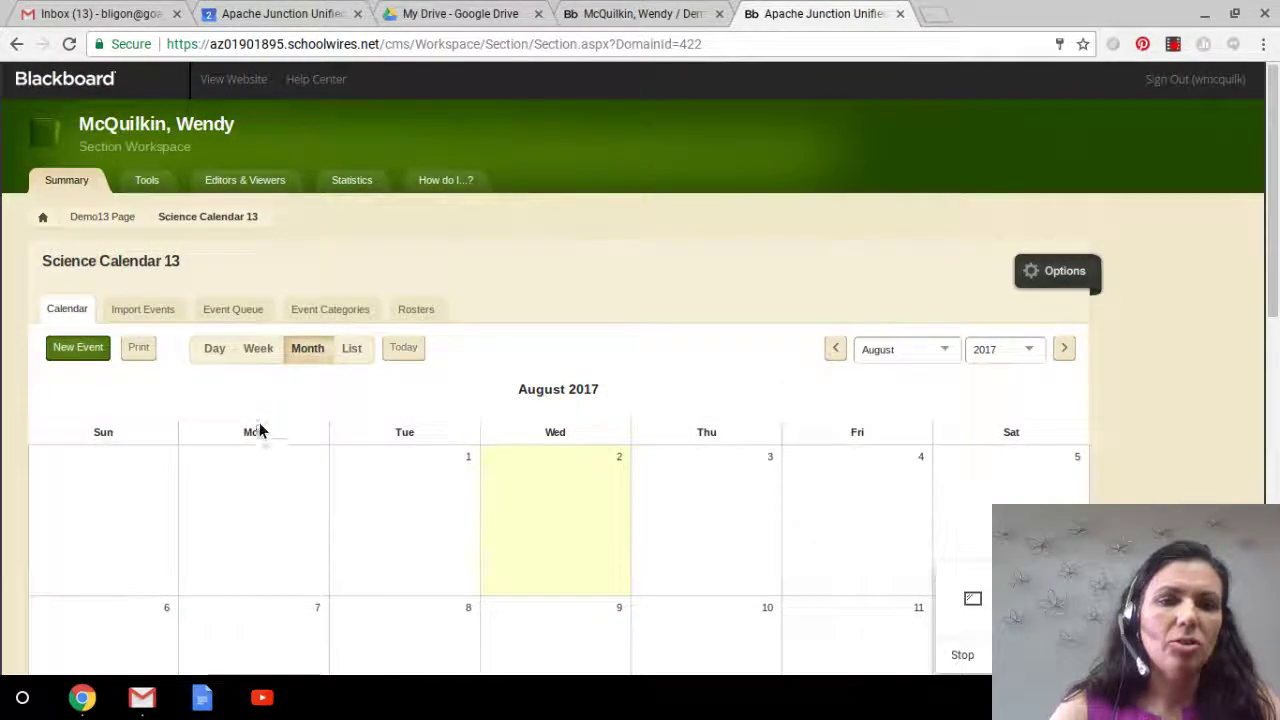
click(75, 350)
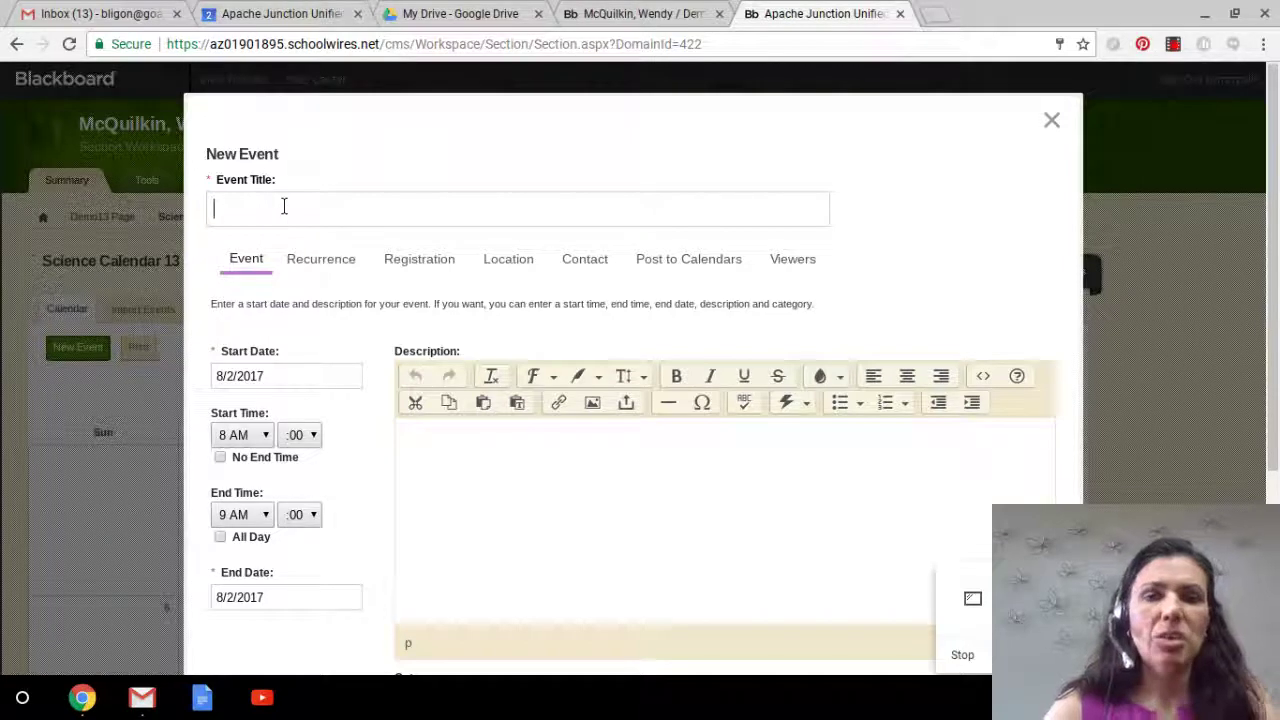
text(First)
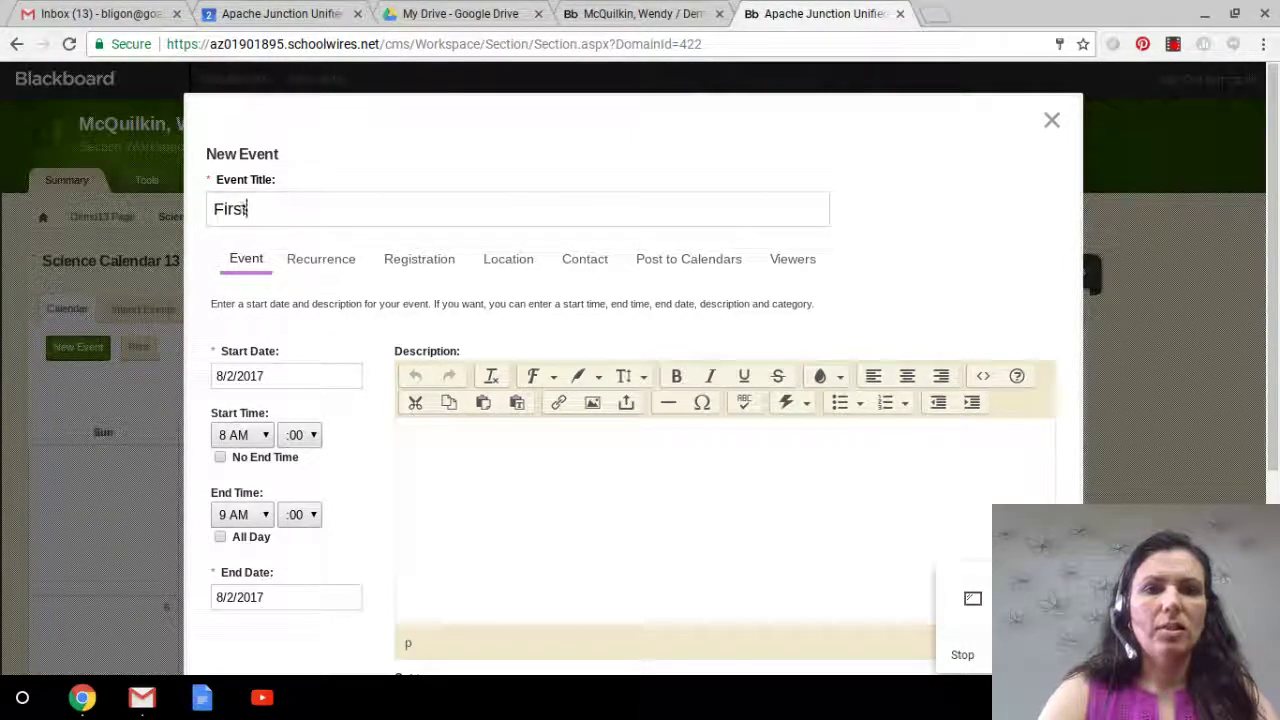
text( day of school!)
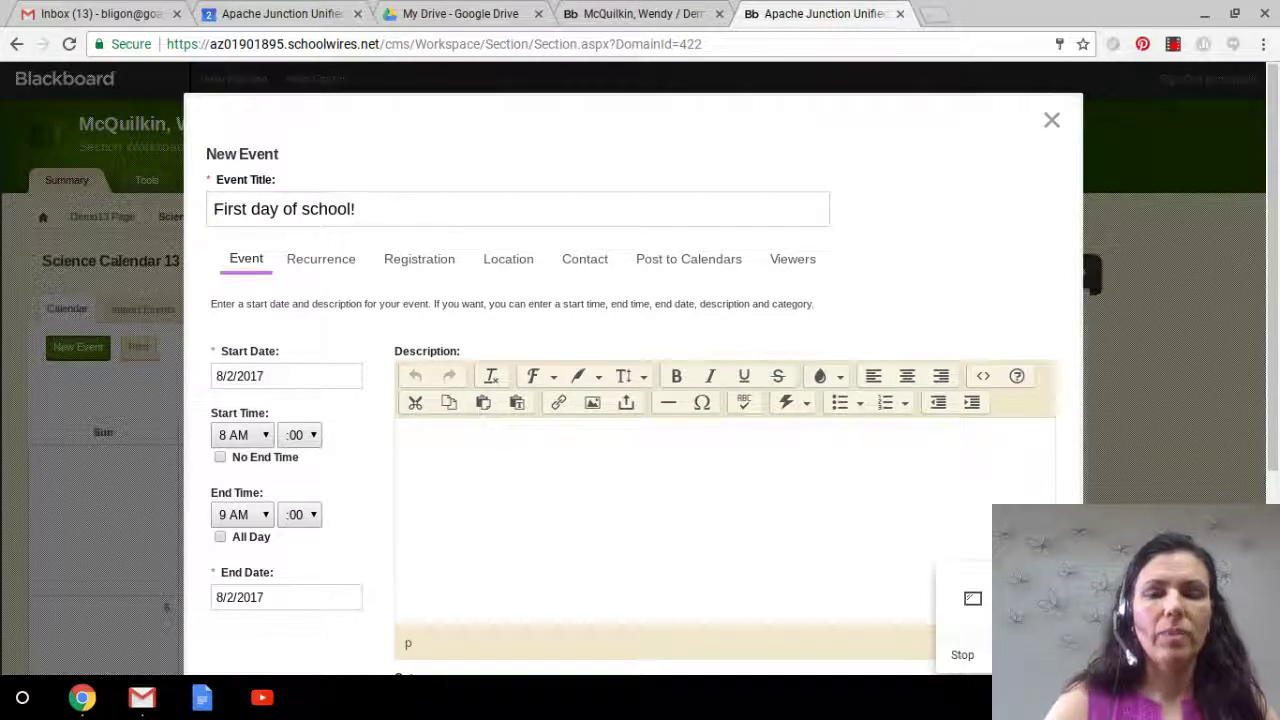
Step: Review the new event's recurrence, location, contact and post-to-calendars options
click(312, 264)
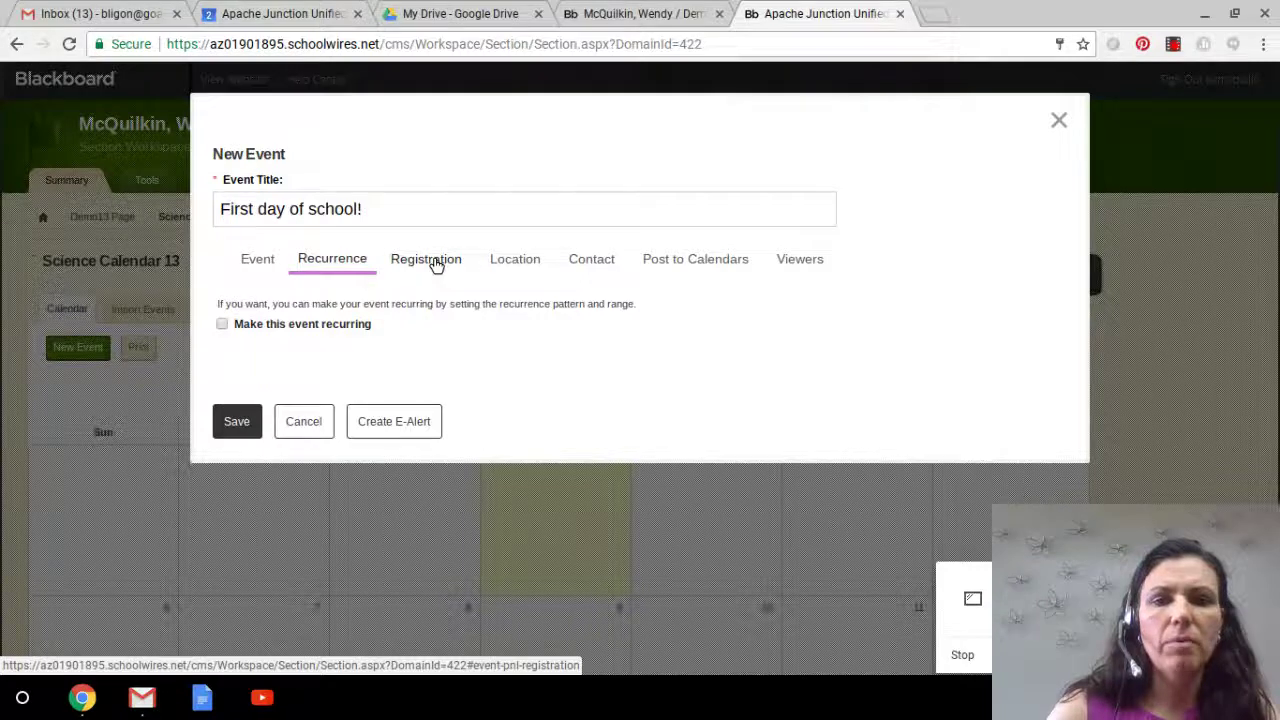
click(507, 262)
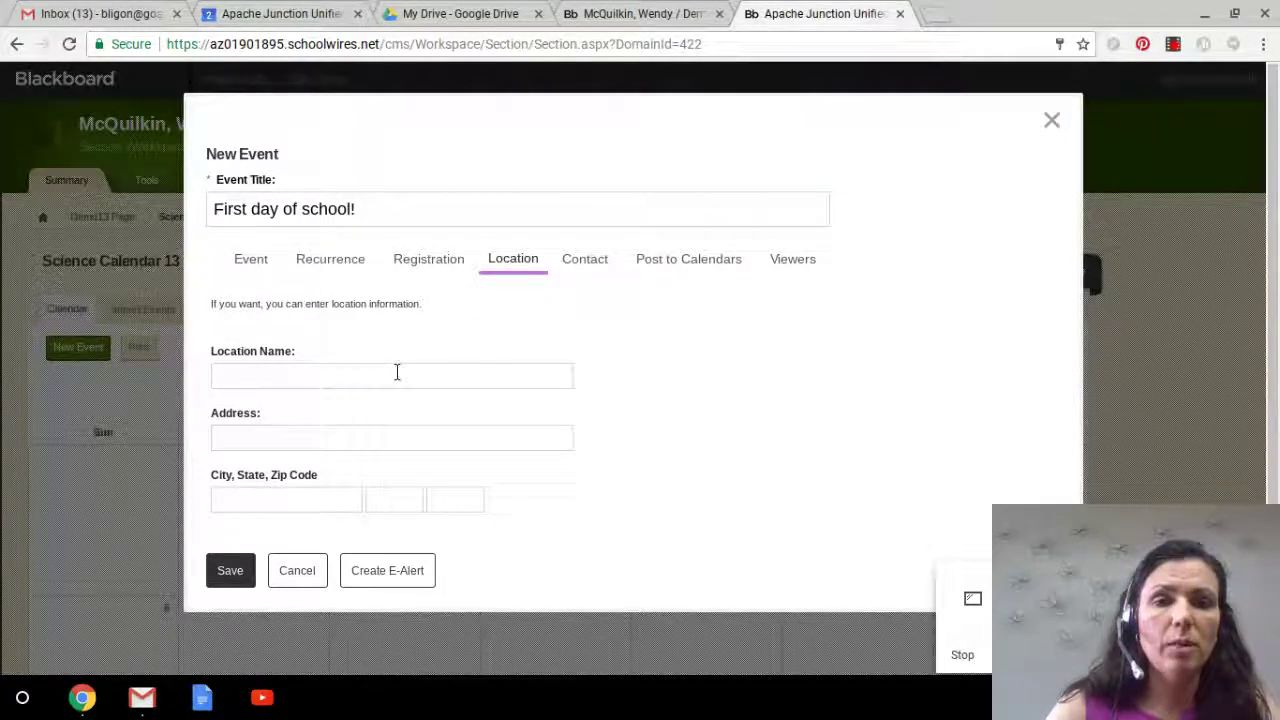
click(597, 259)
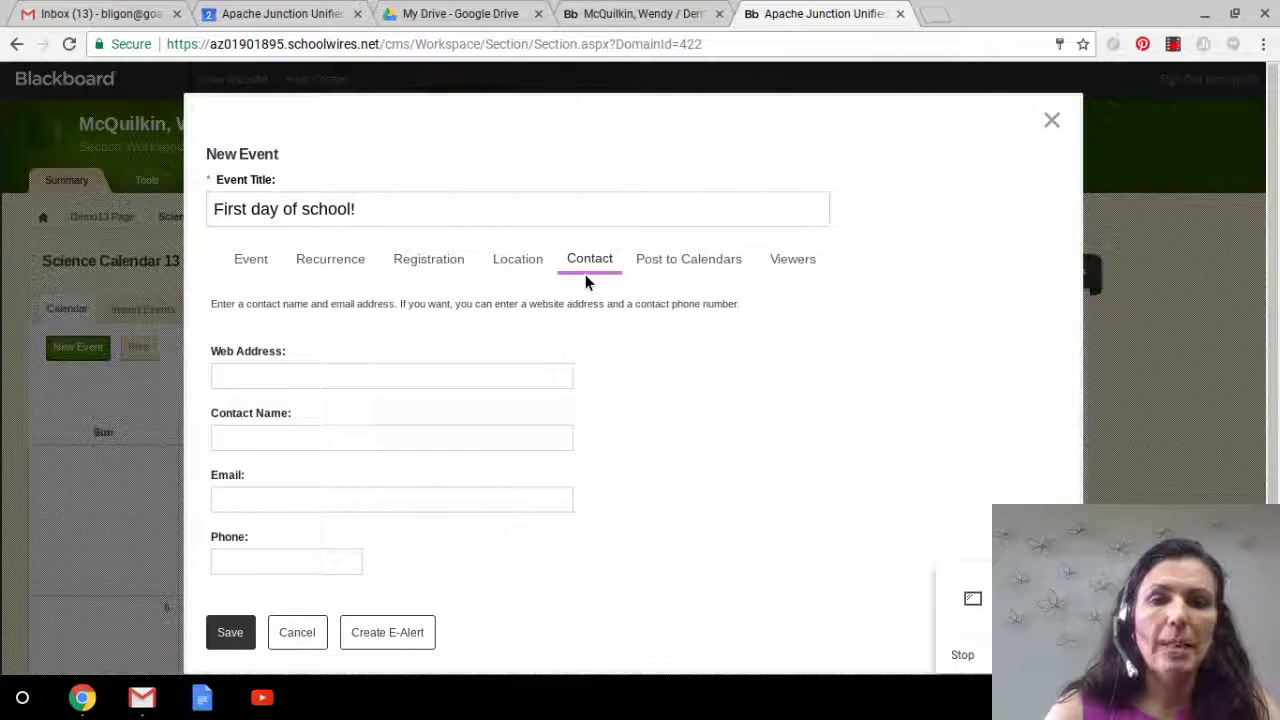
click(663, 262)
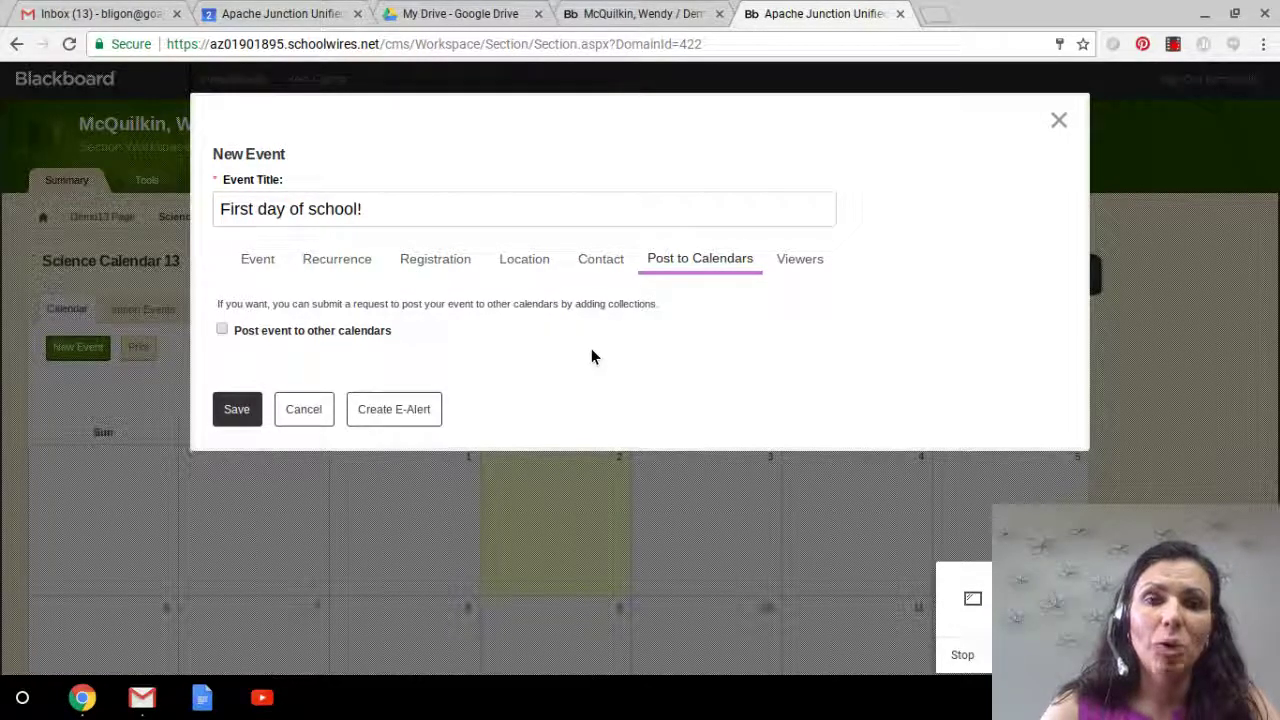
Step: Set the event's start date to 08/07/2017 and its start time to 6:50 AM
click(258, 260)
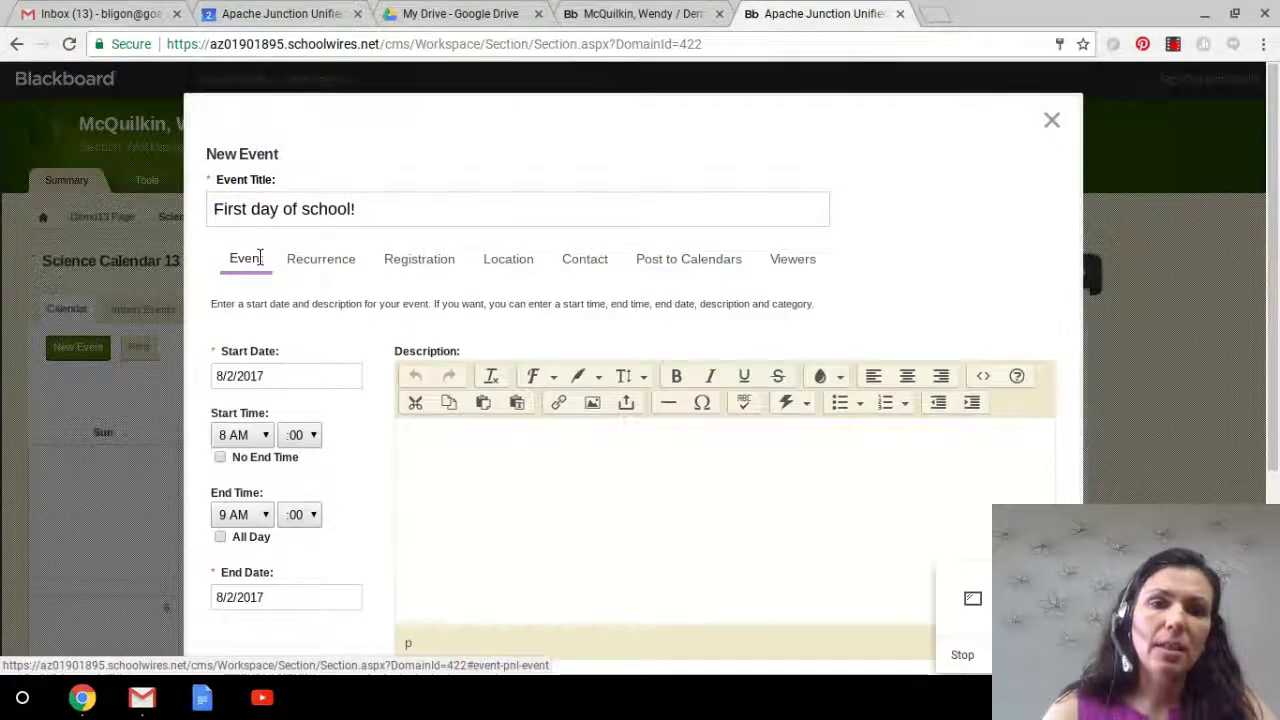
click(272, 380)
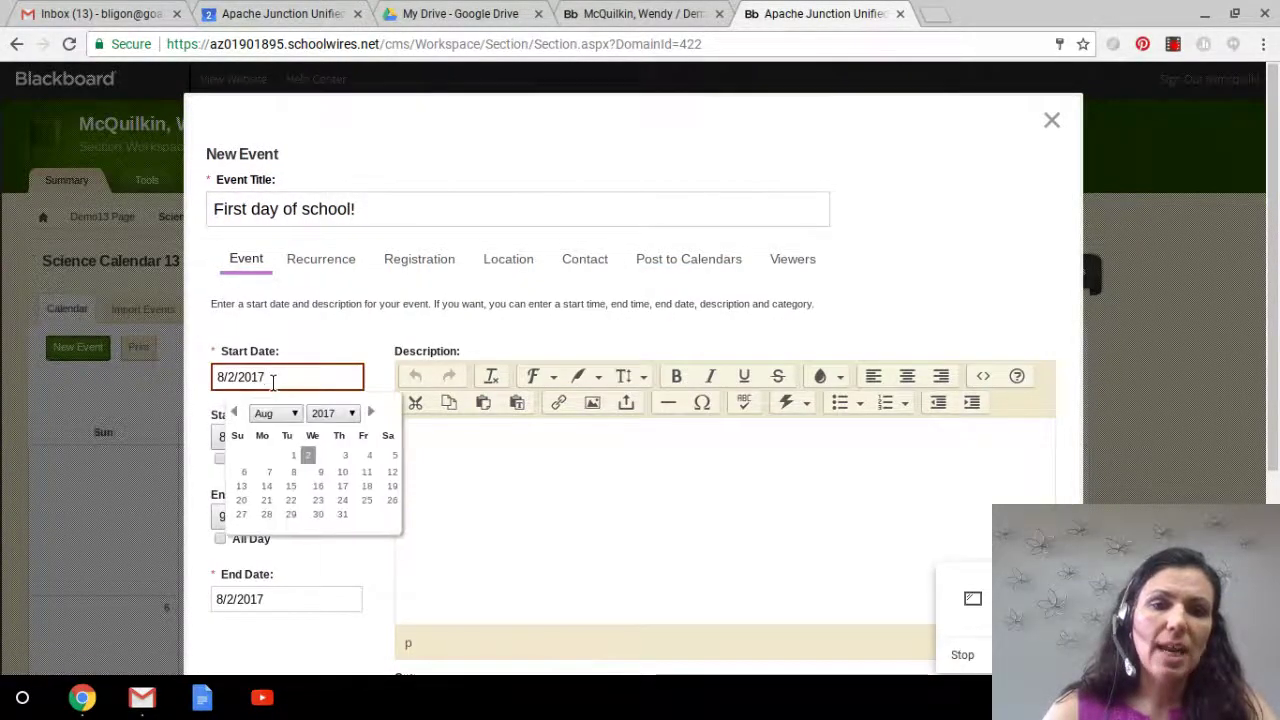
click(268, 473)
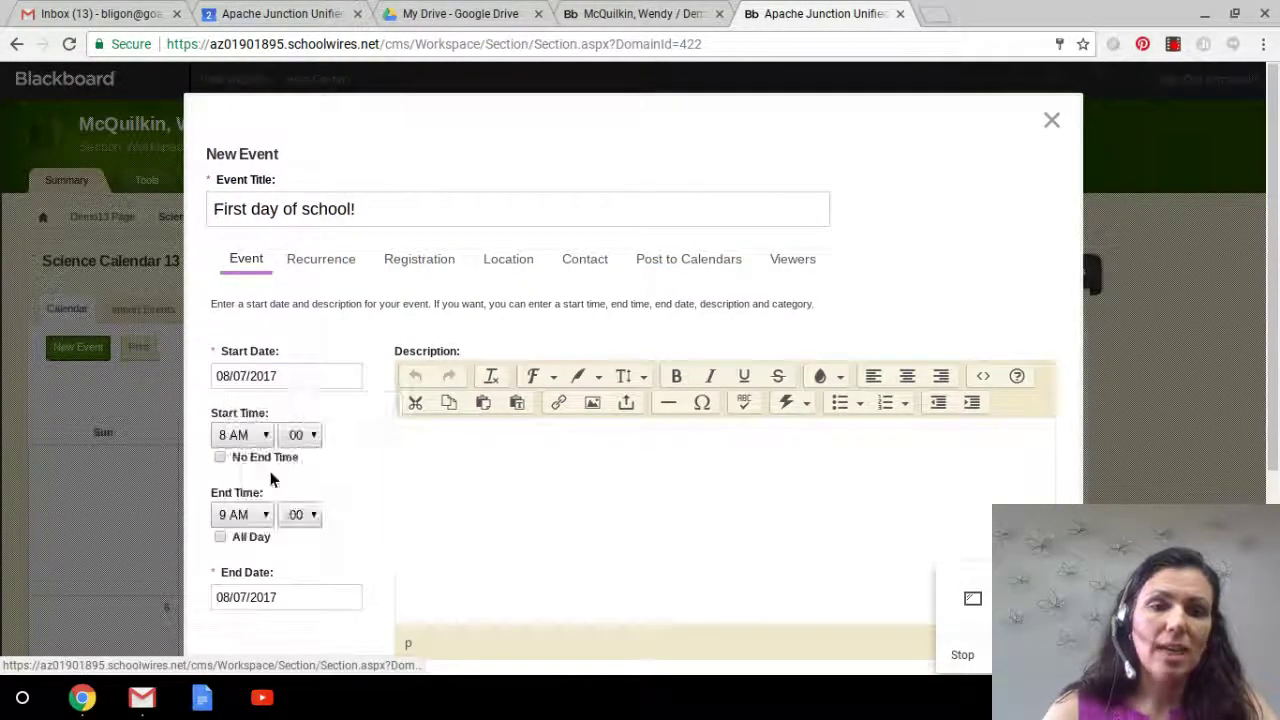
click(263, 437)
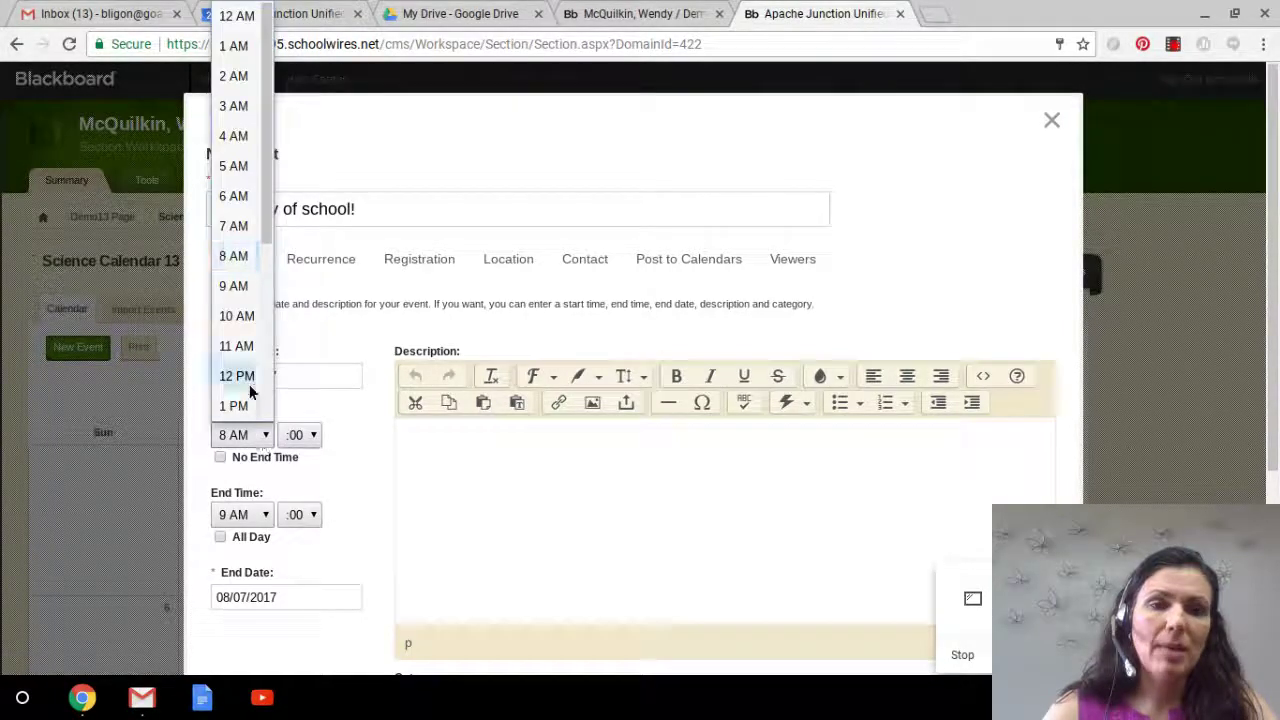
click(235, 200)
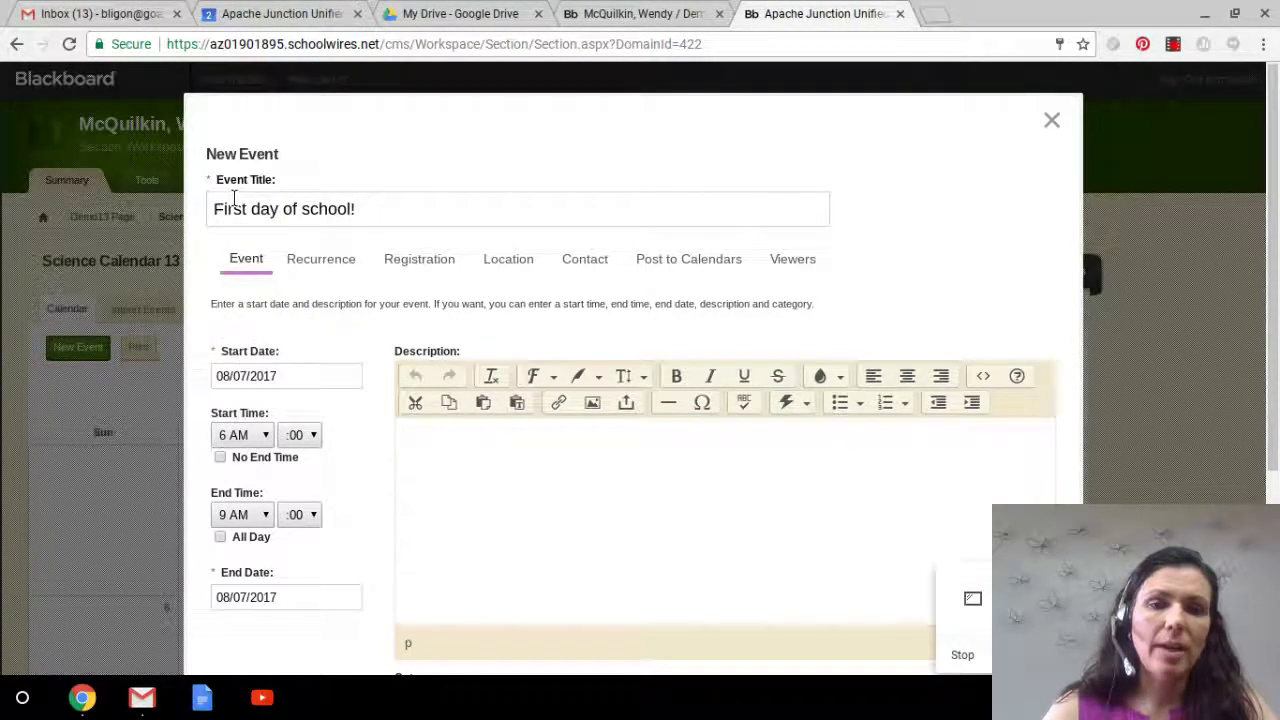
click(295, 438)
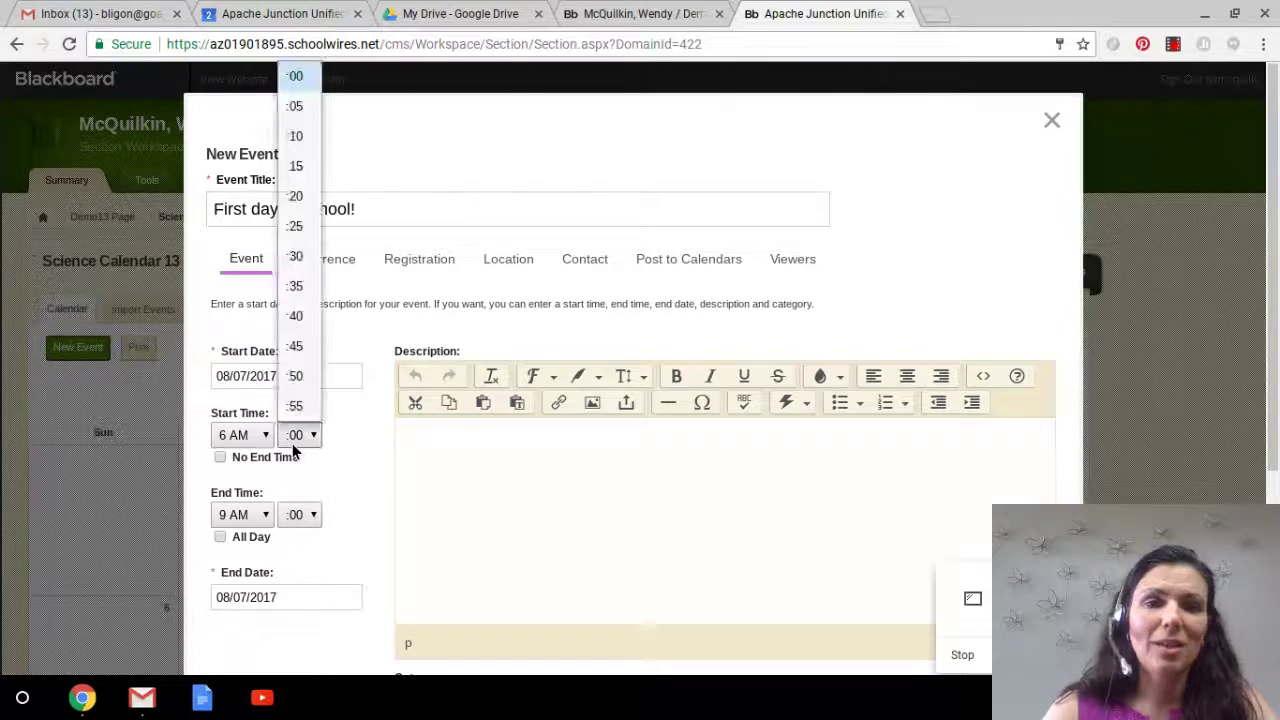
click(300, 378)
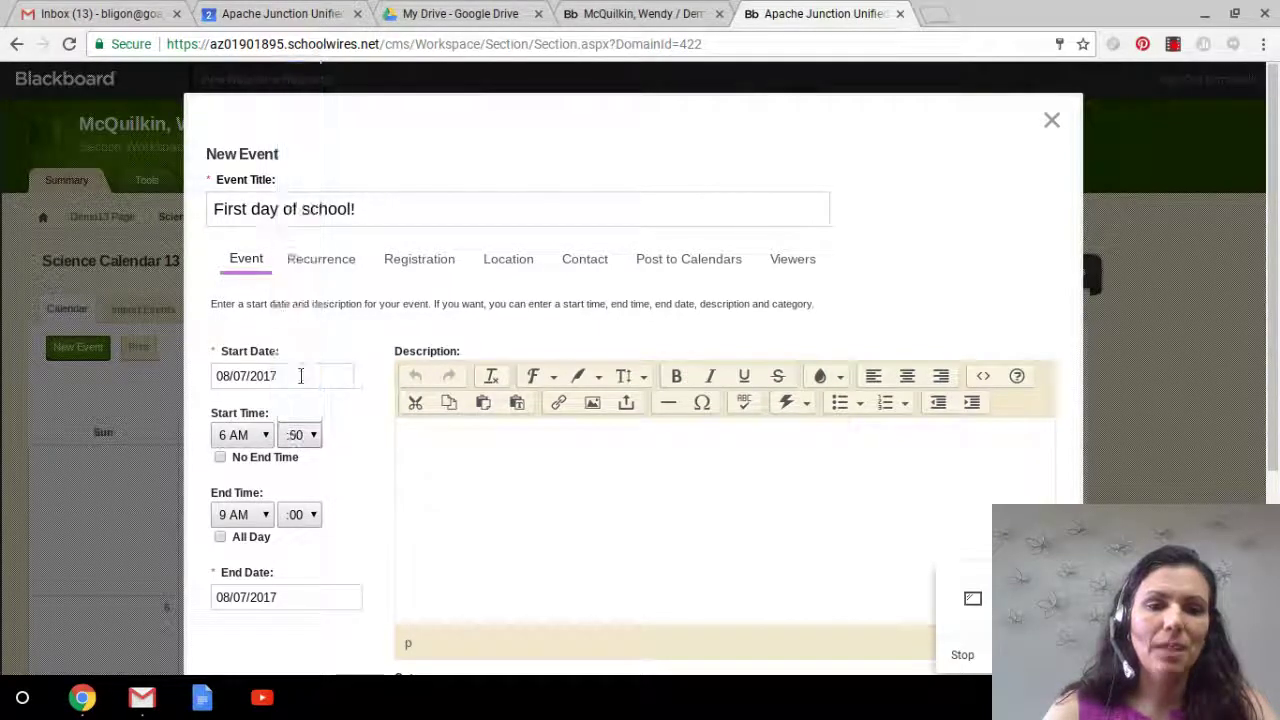
Step: Set the event's end time to 3:10 PM and save the event
click(256, 516)
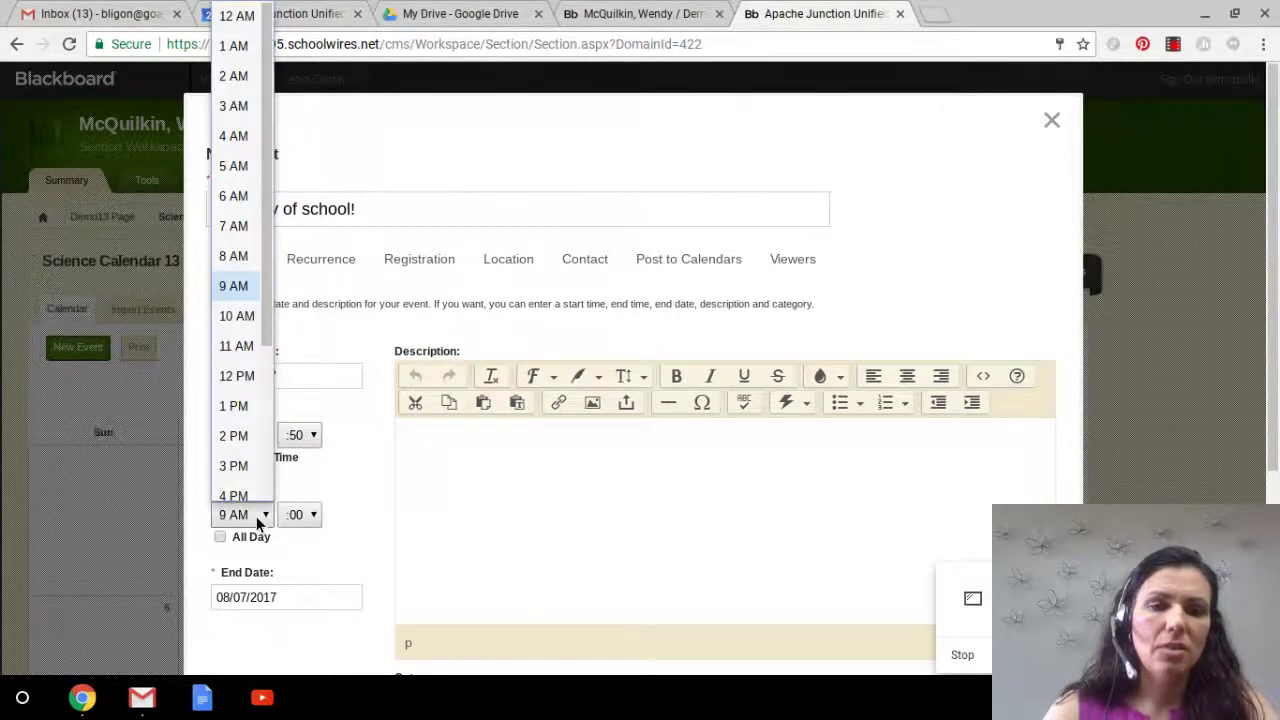
click(247, 458)
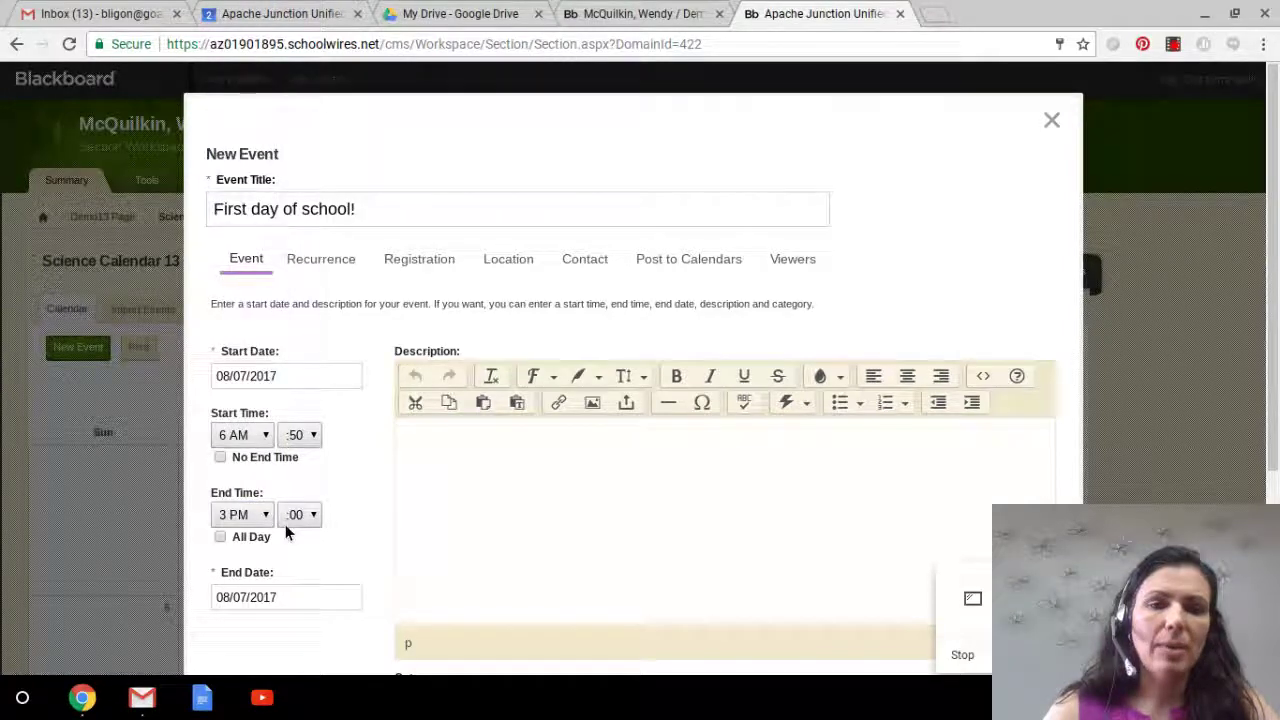
click(293, 516)
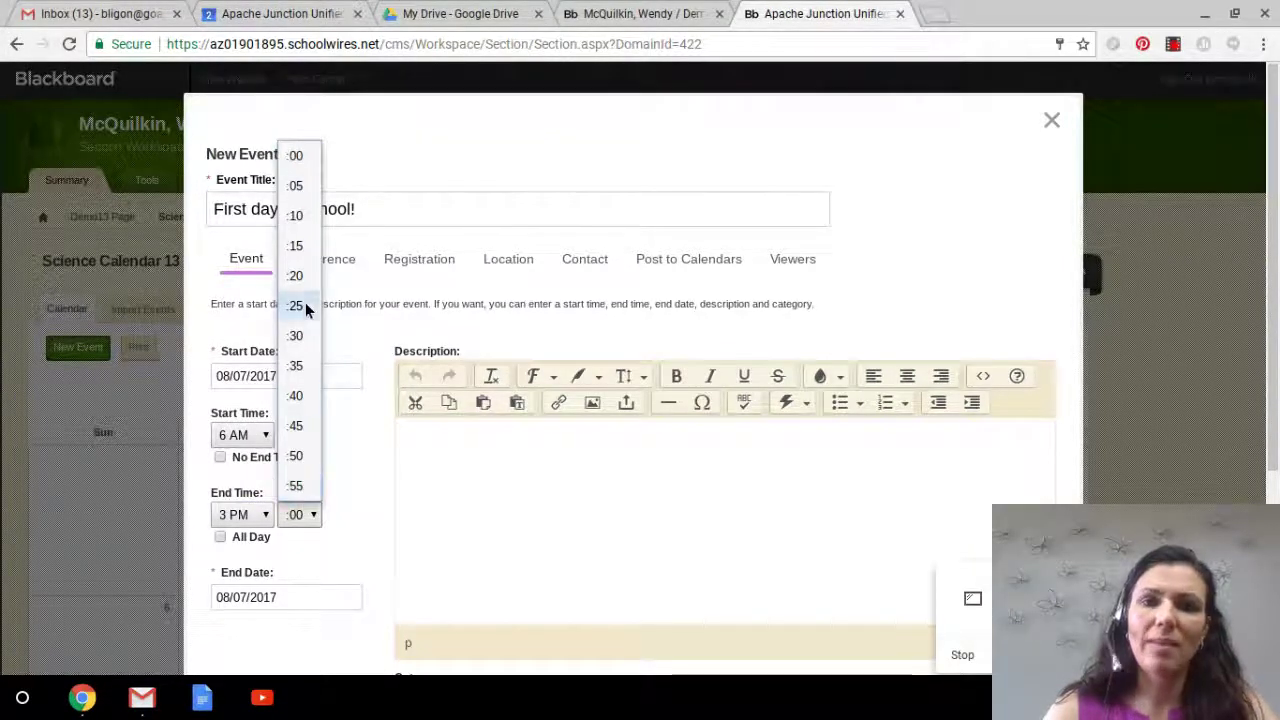
click(298, 218)
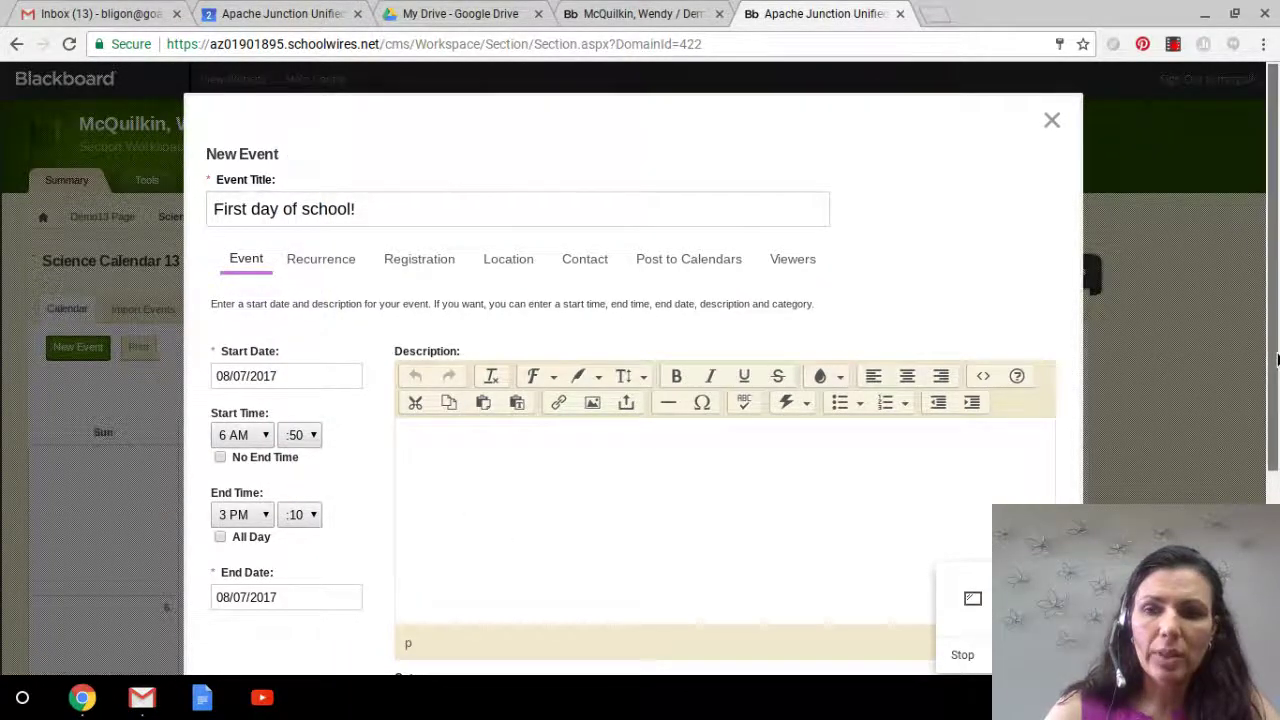
scroll(1276, 360, down, 2)
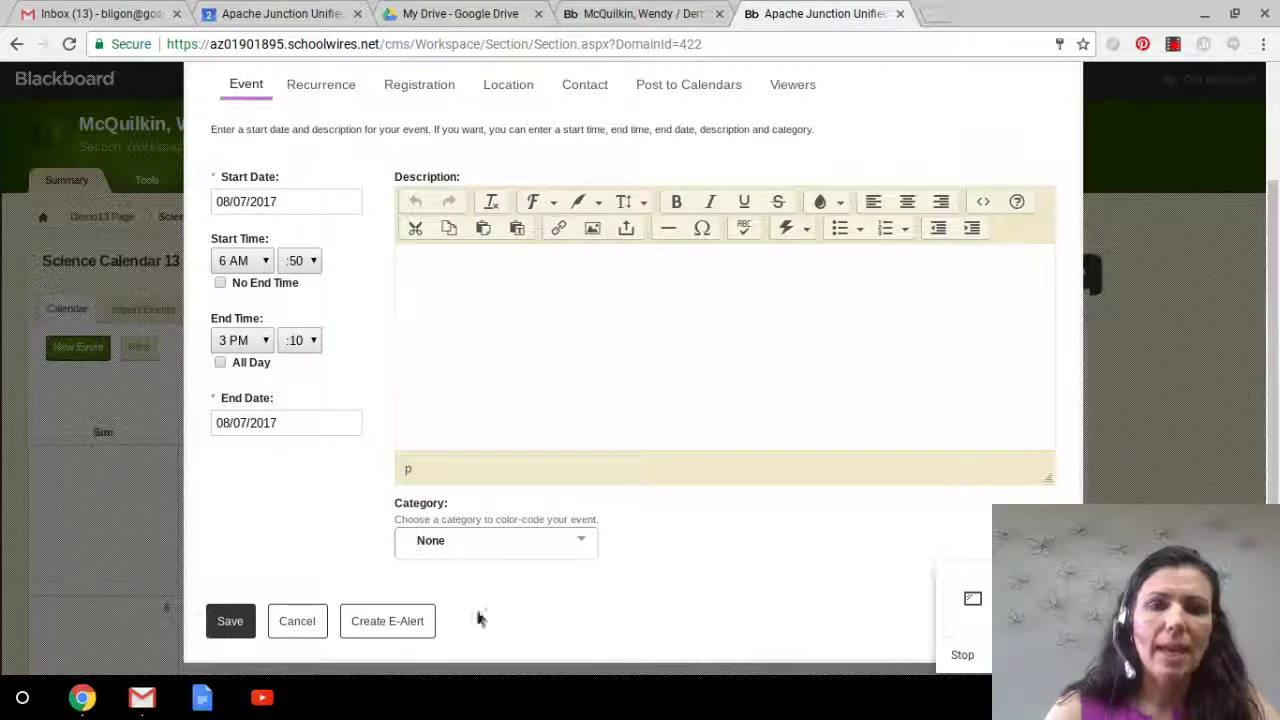
click(232, 621)
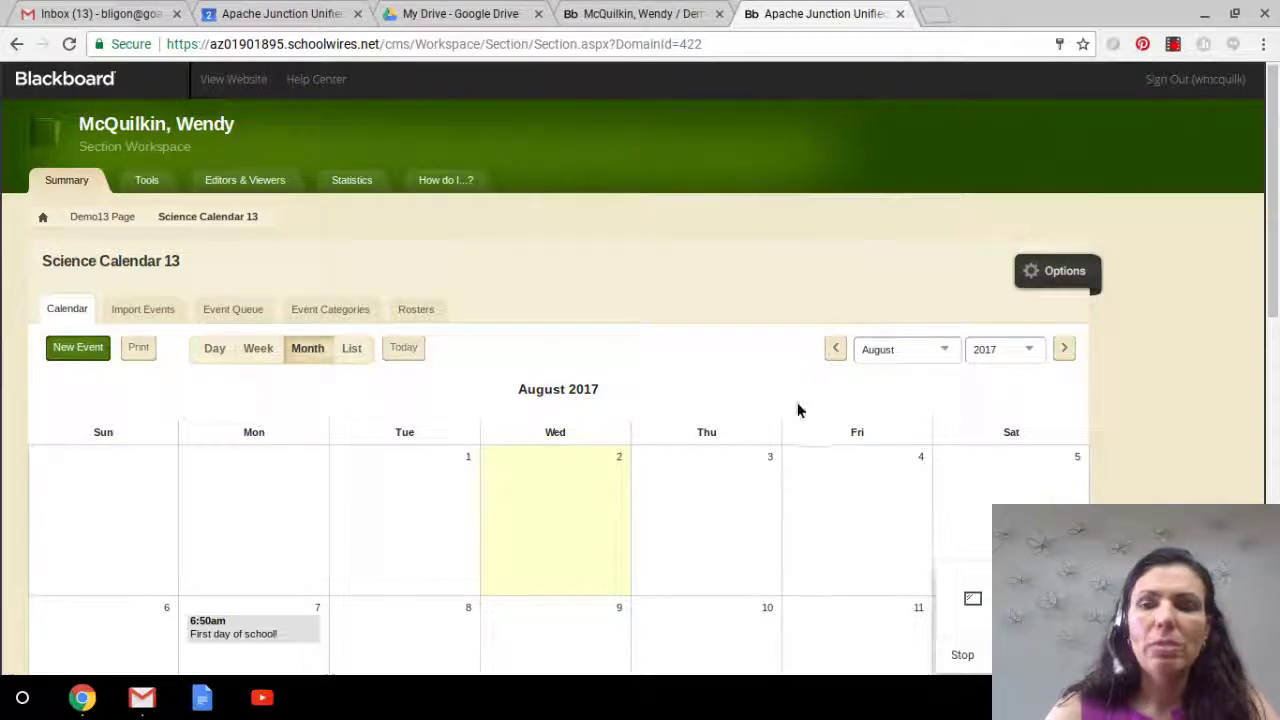
Step: Enable Google Calendar Integration in the options of Science Calendar 13 and connect the staff member's Google account
click(1060, 276)
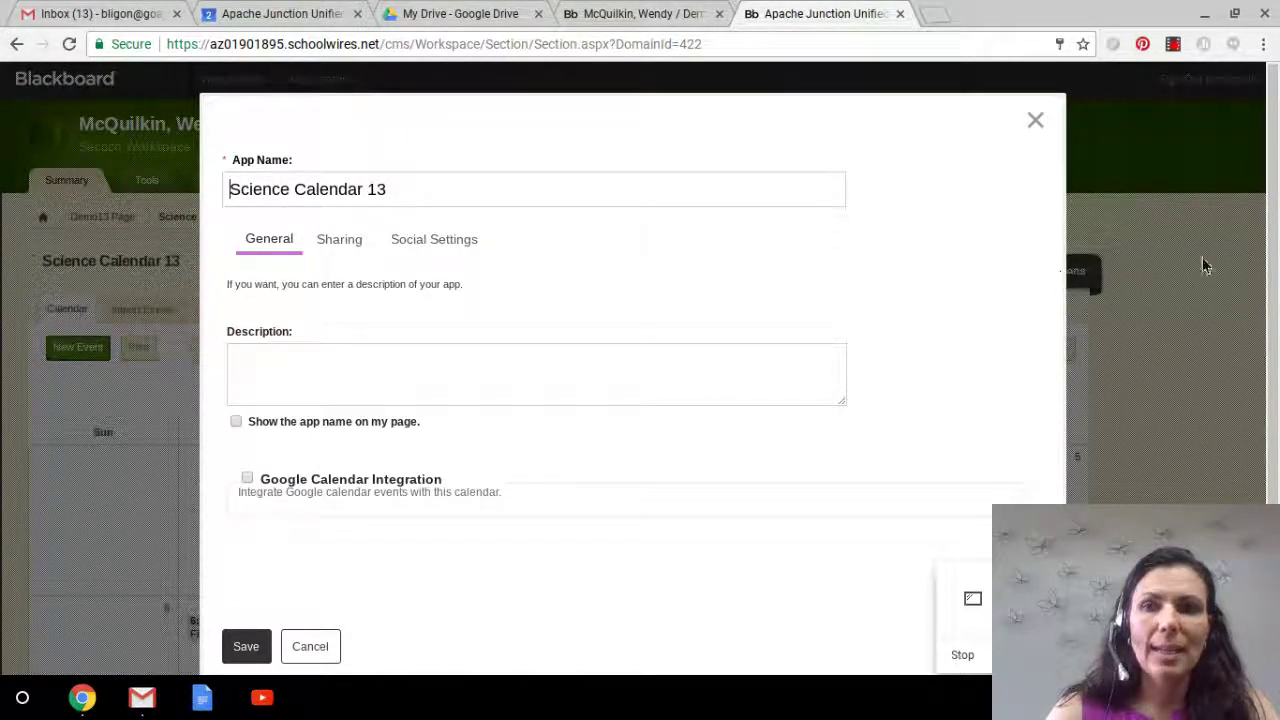
drag(1272, 278, 1272, 332)
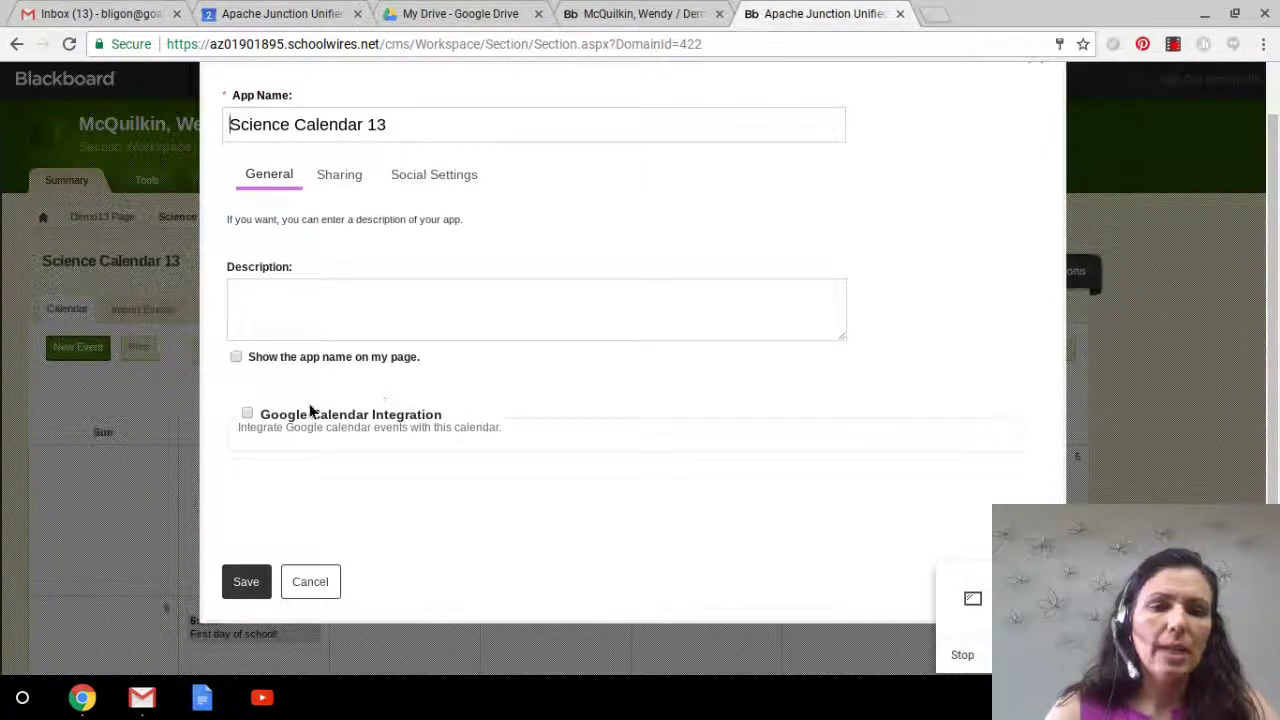
click(245, 413)
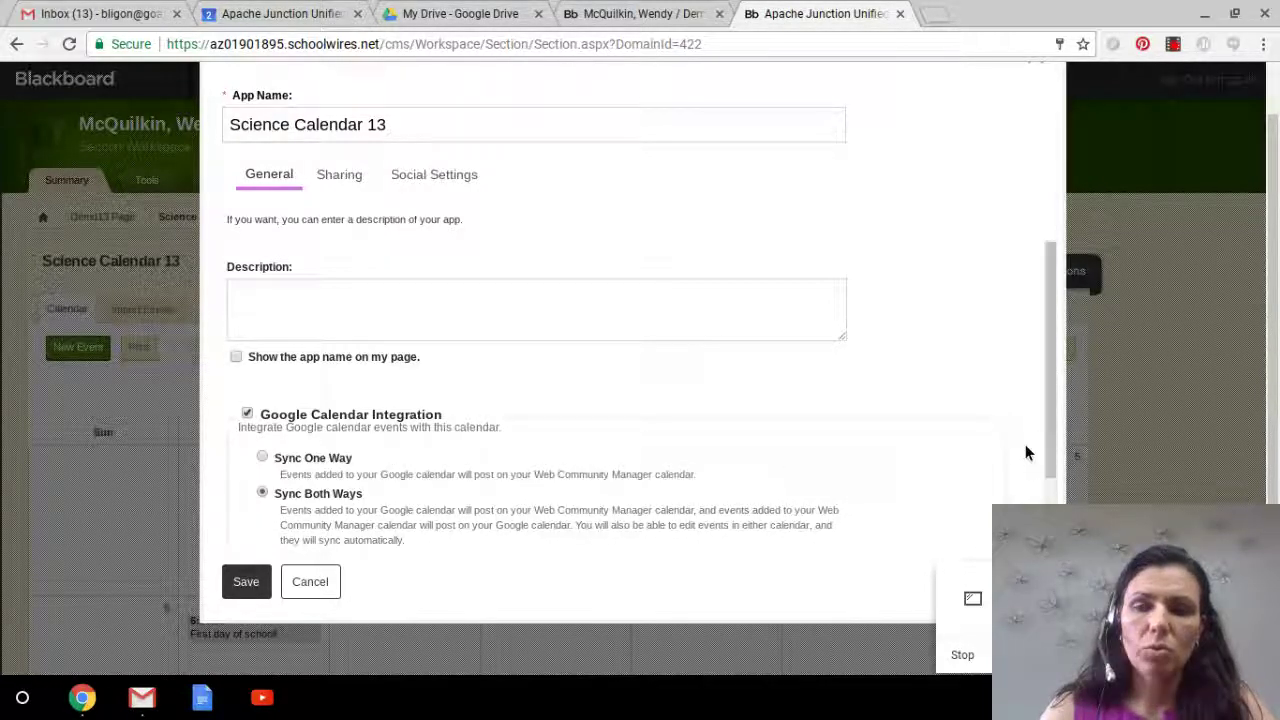
drag(1053, 448, 1053, 520)
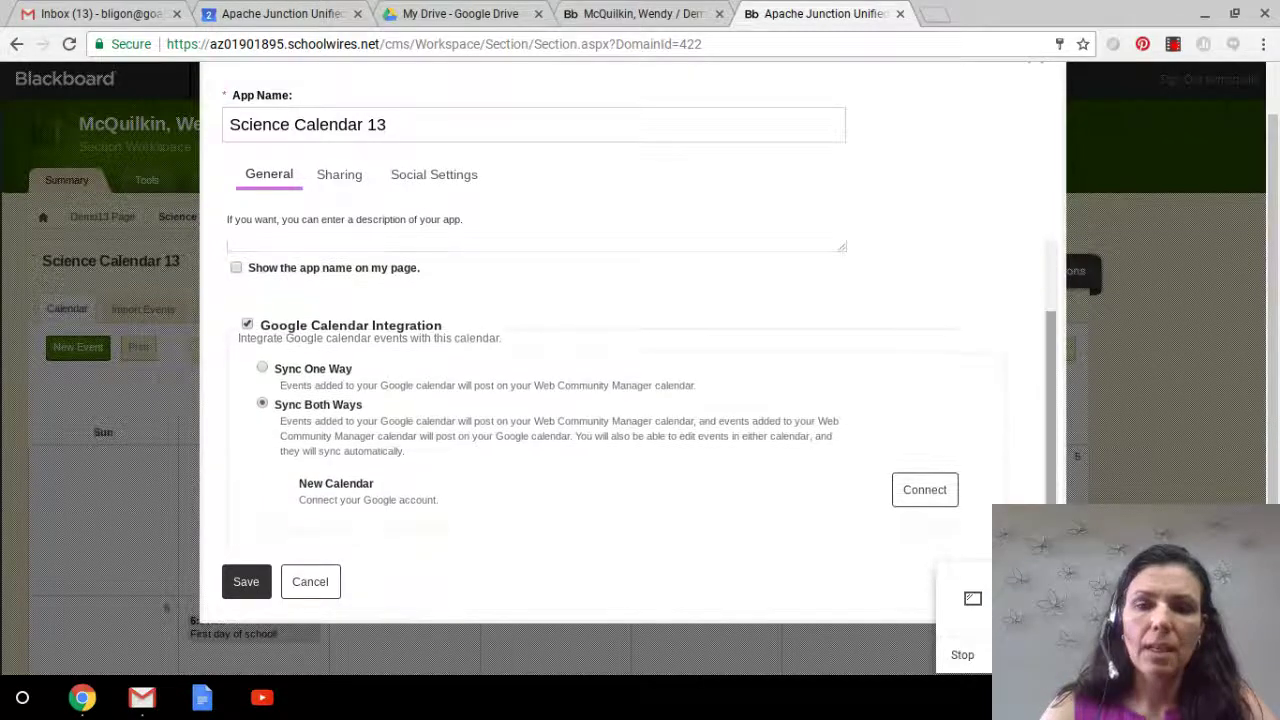
click(937, 492)
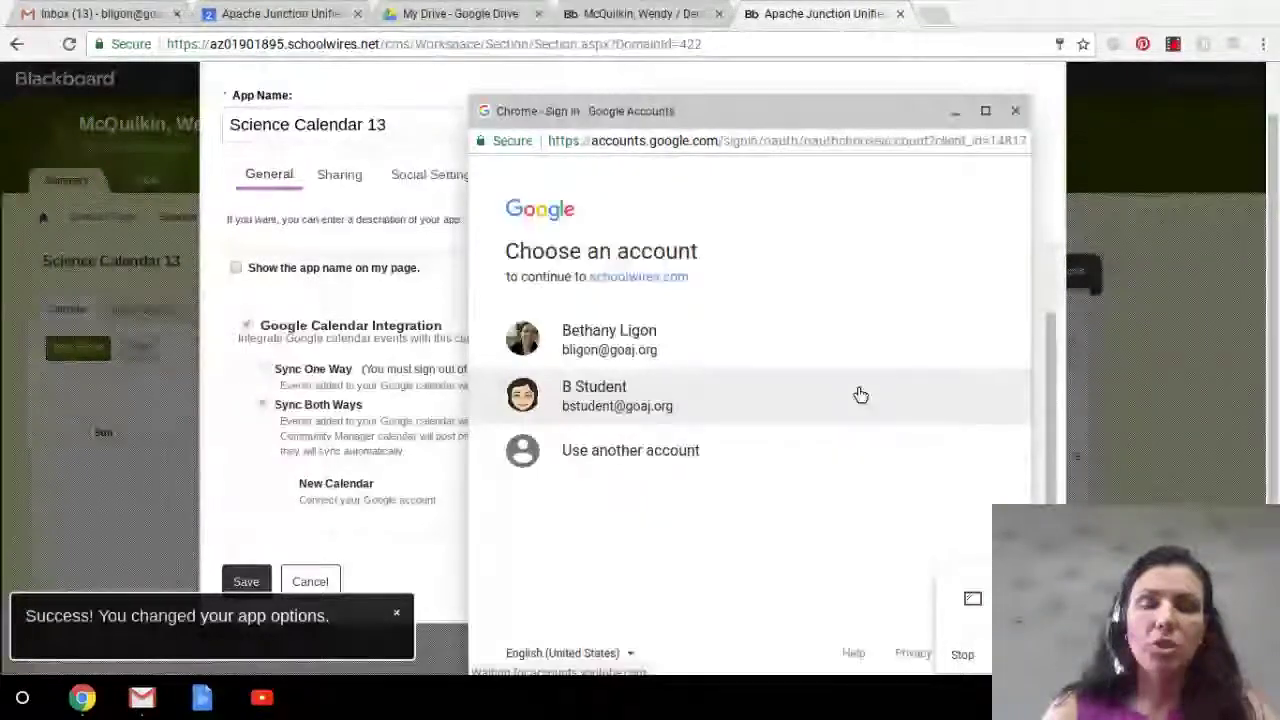
click(662, 339)
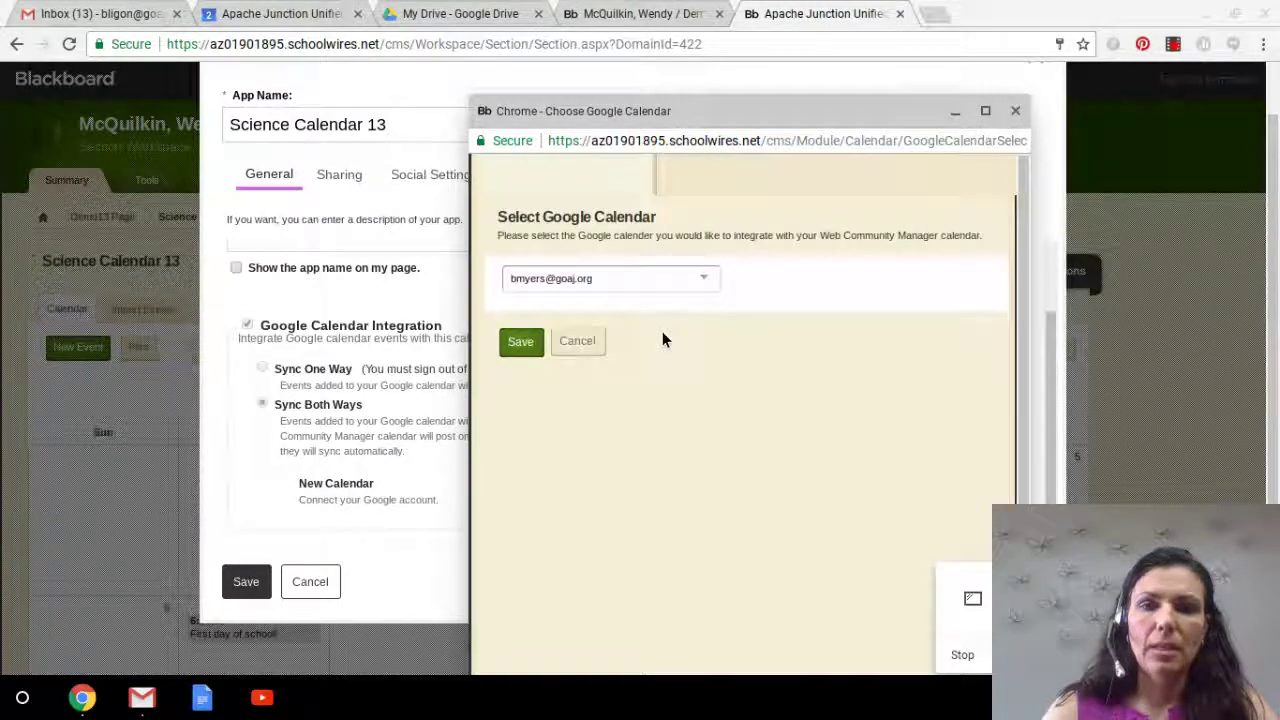
Step: Choose the "Shift This! 2017" Google calendar for the integration, confirm the sync, and save the calendar options
click(700, 292)
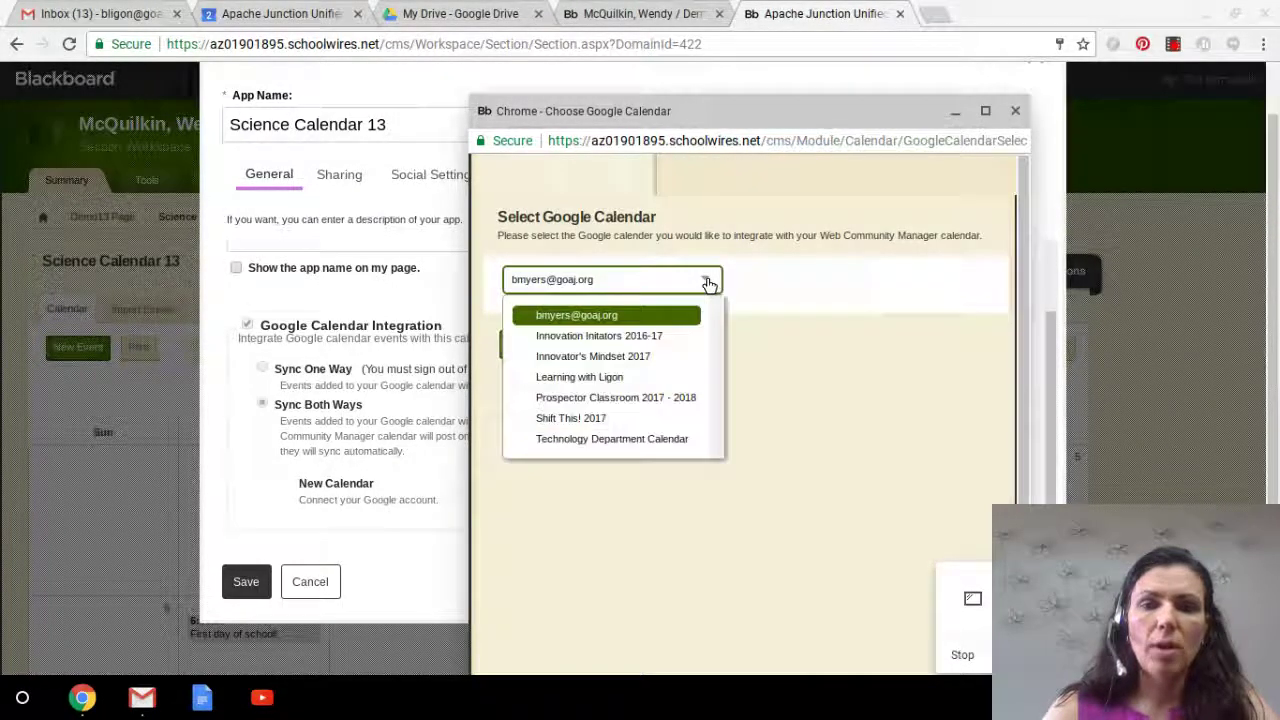
click(635, 420)
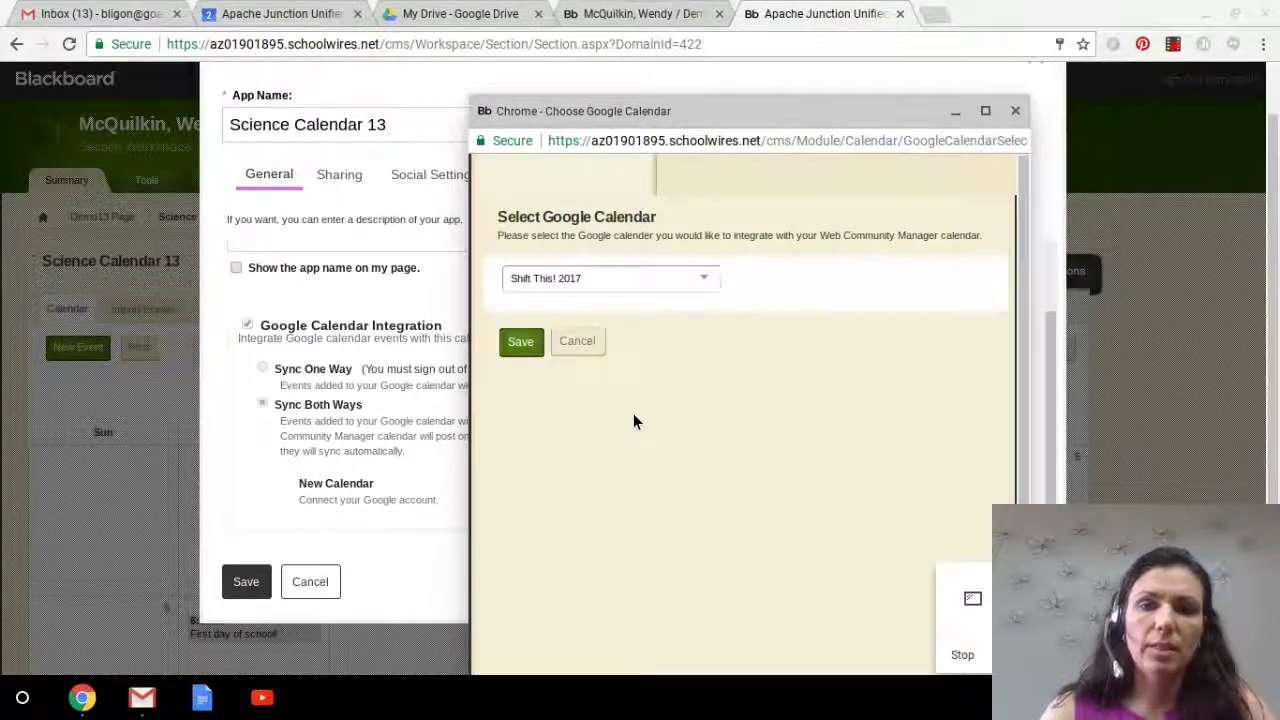
click(522, 342)
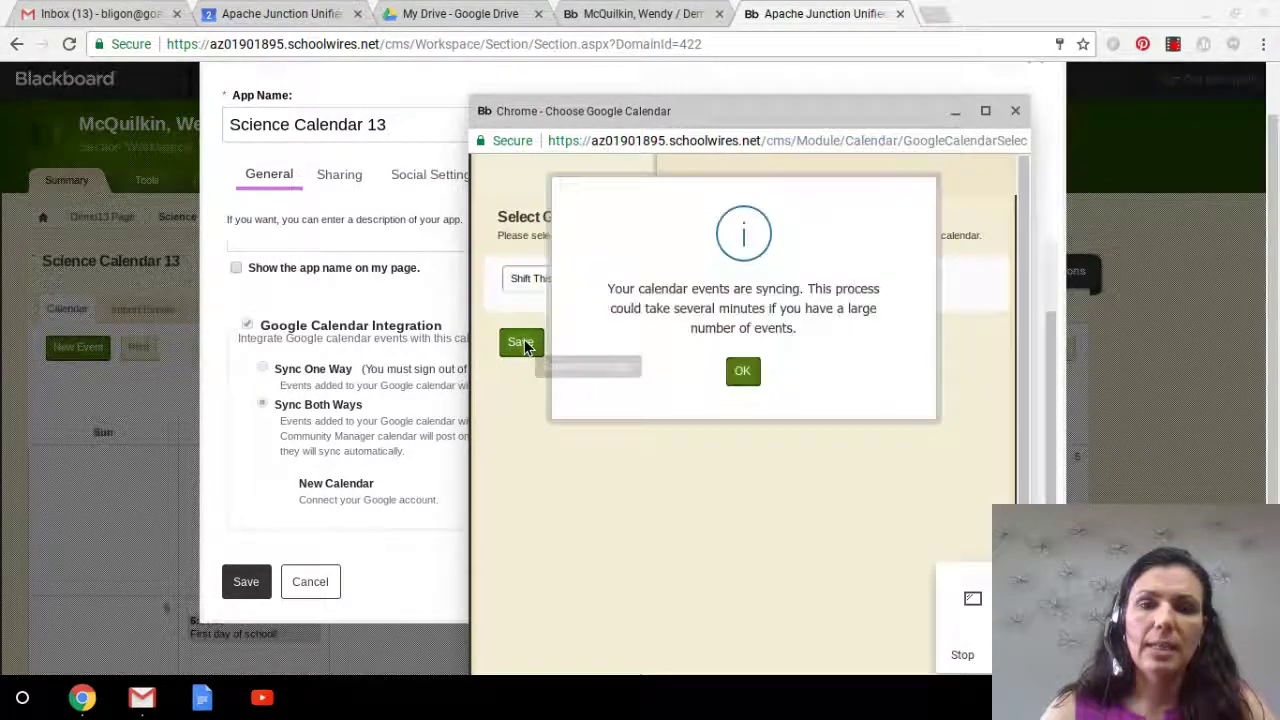
click(741, 372)
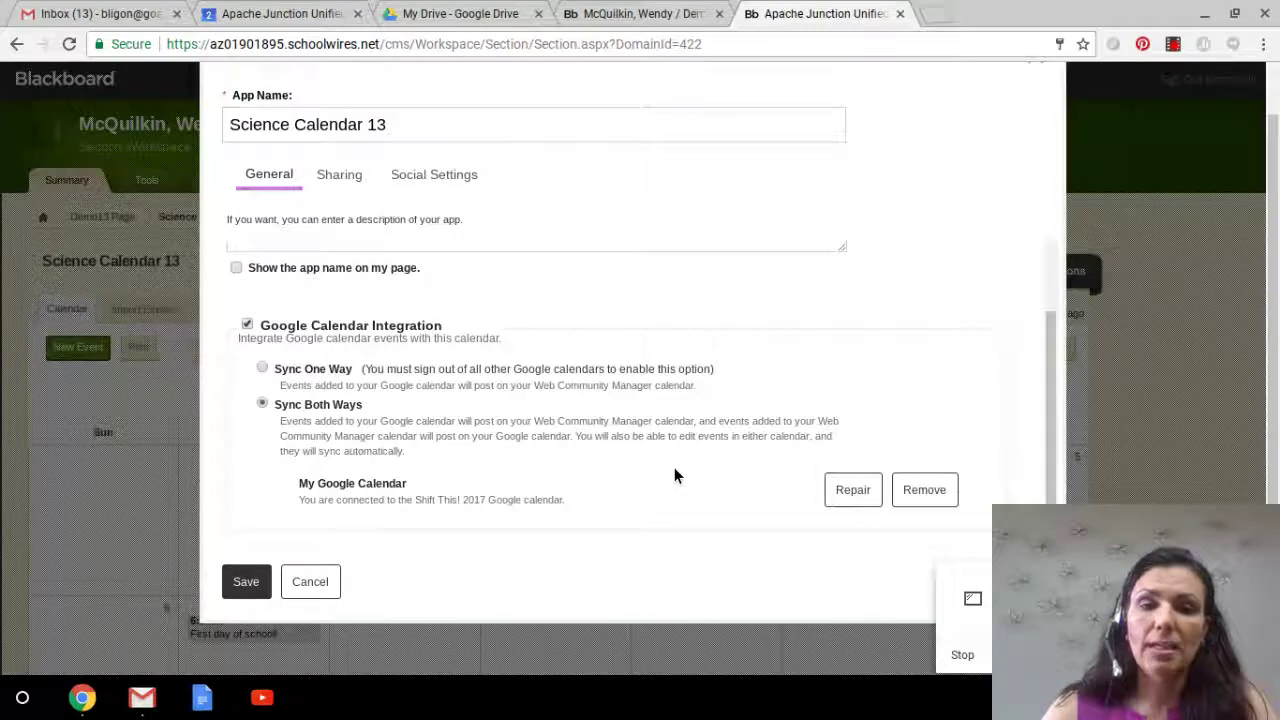
click(248, 581)
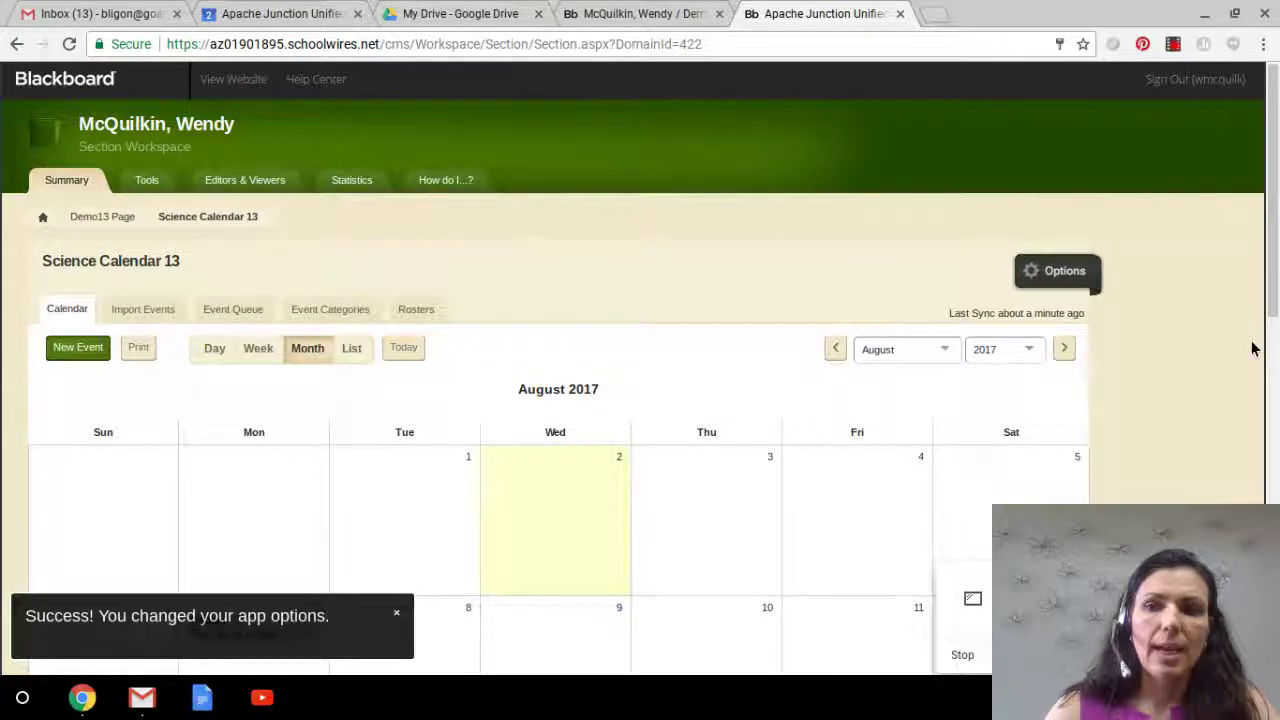
Step: Remove the connected Google calendar from the options of Science Calendar 13, choosing to remove the synced events
scroll(1273, 343, down, 1)
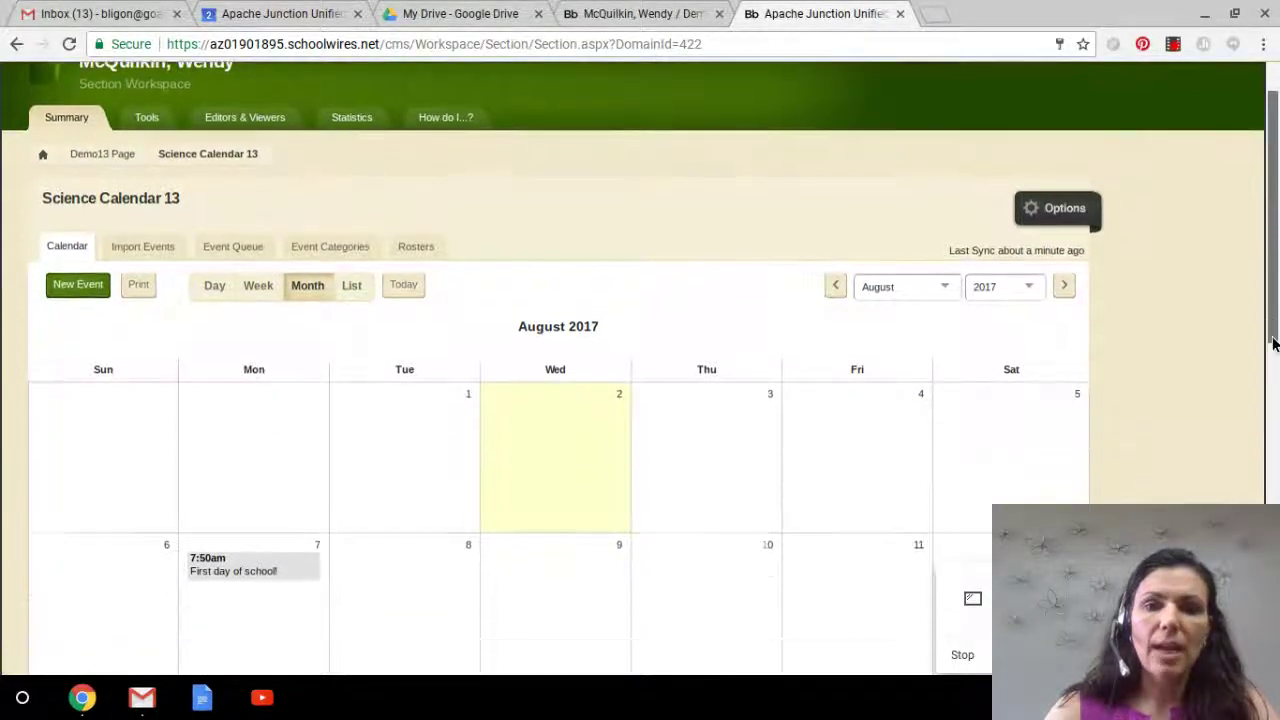
drag(1273, 343, 1271, 378)
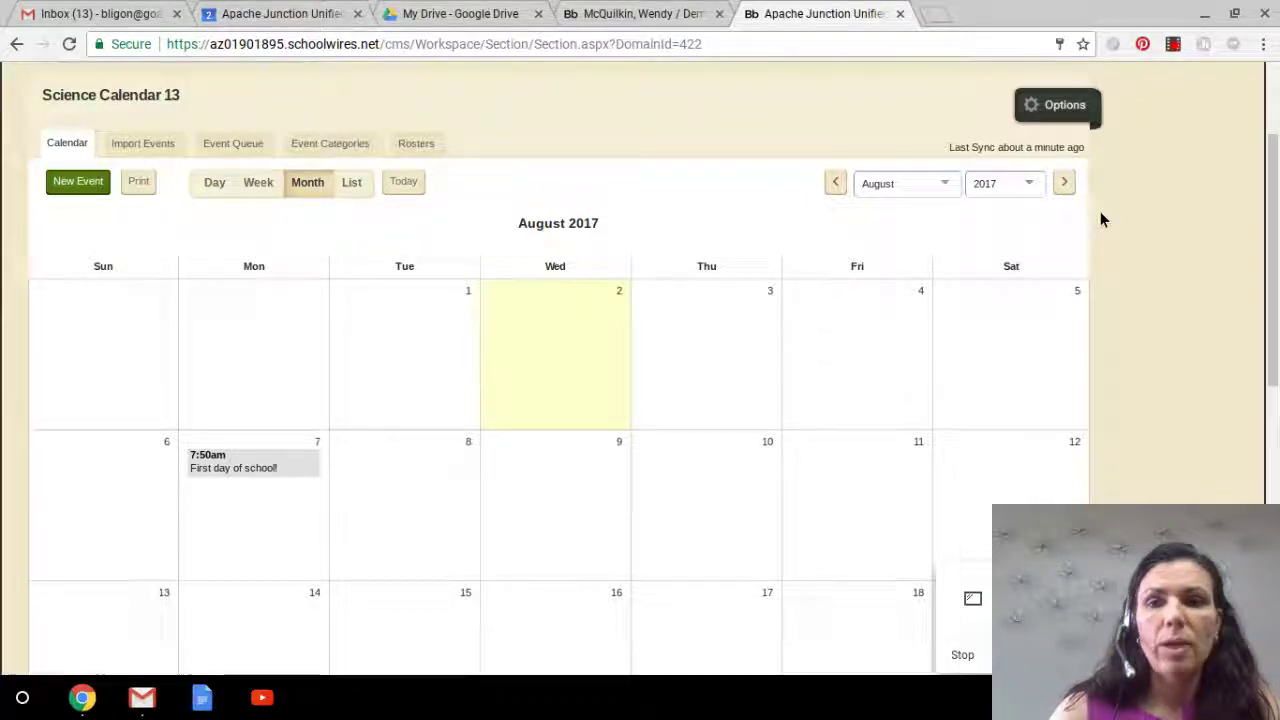
click(1074, 104)
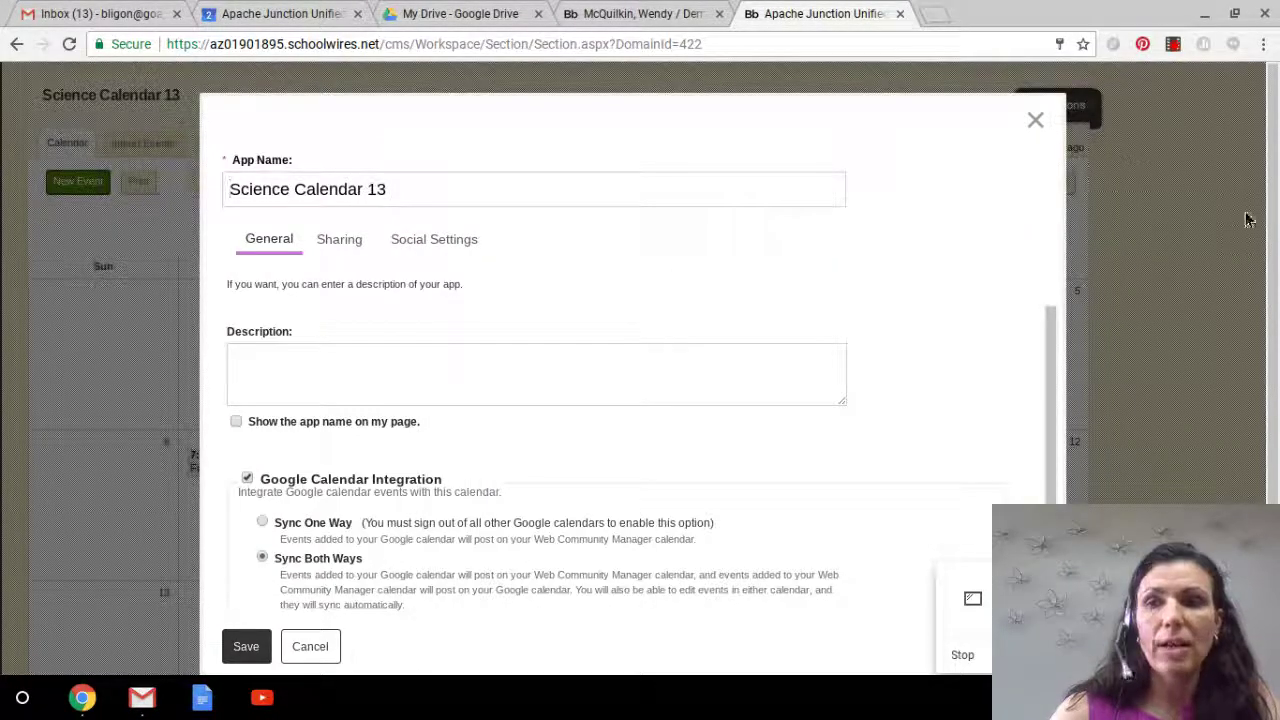
scroll(1265, 283, down, 1)
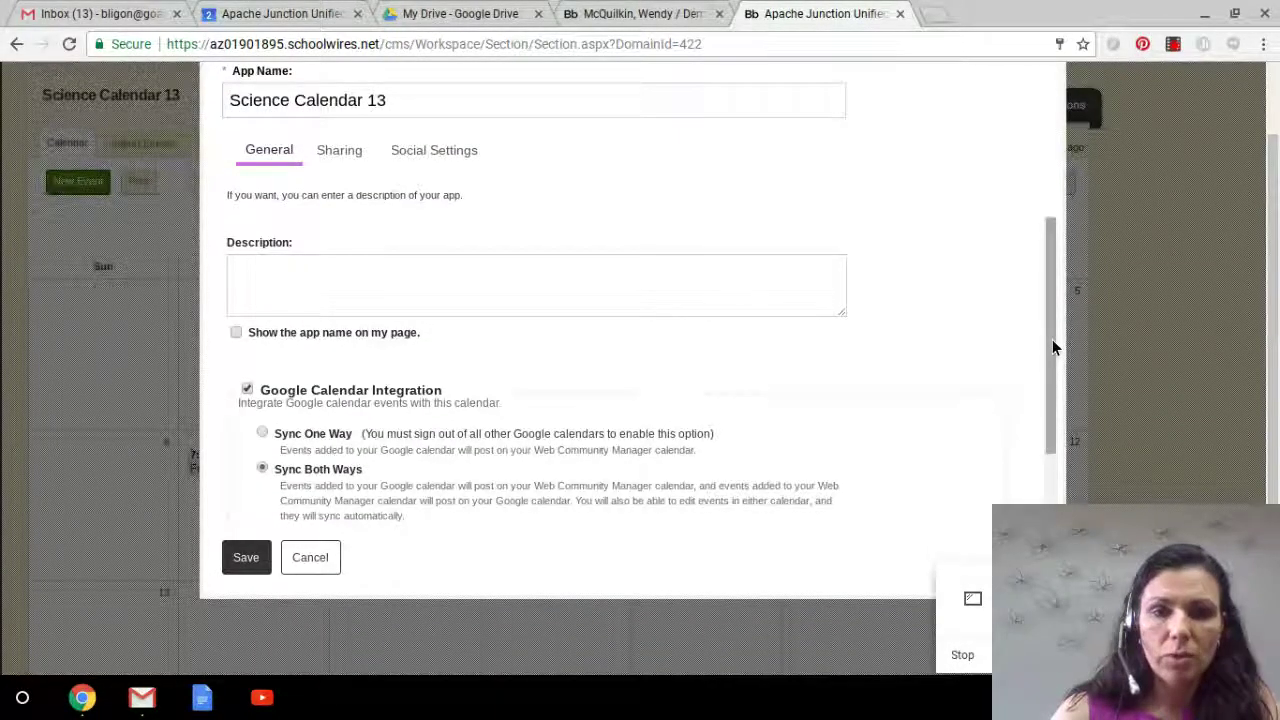
drag(1052, 347, 1029, 449)
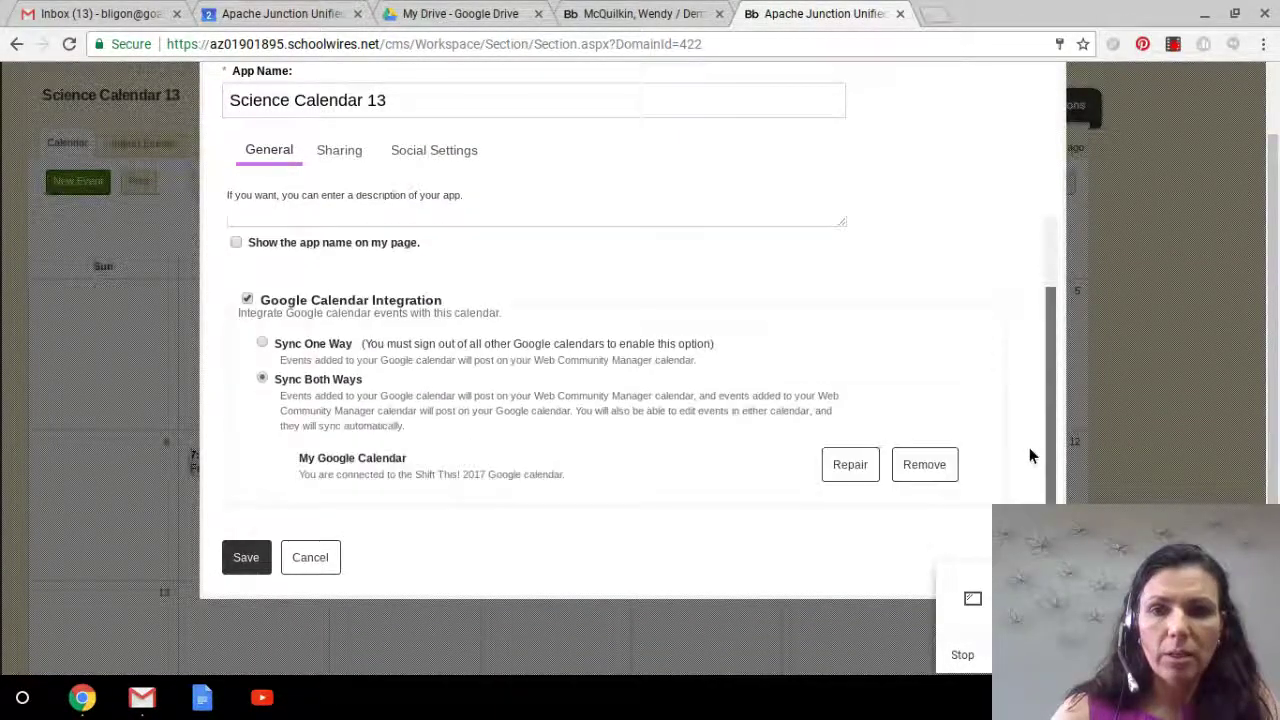
click(935, 465)
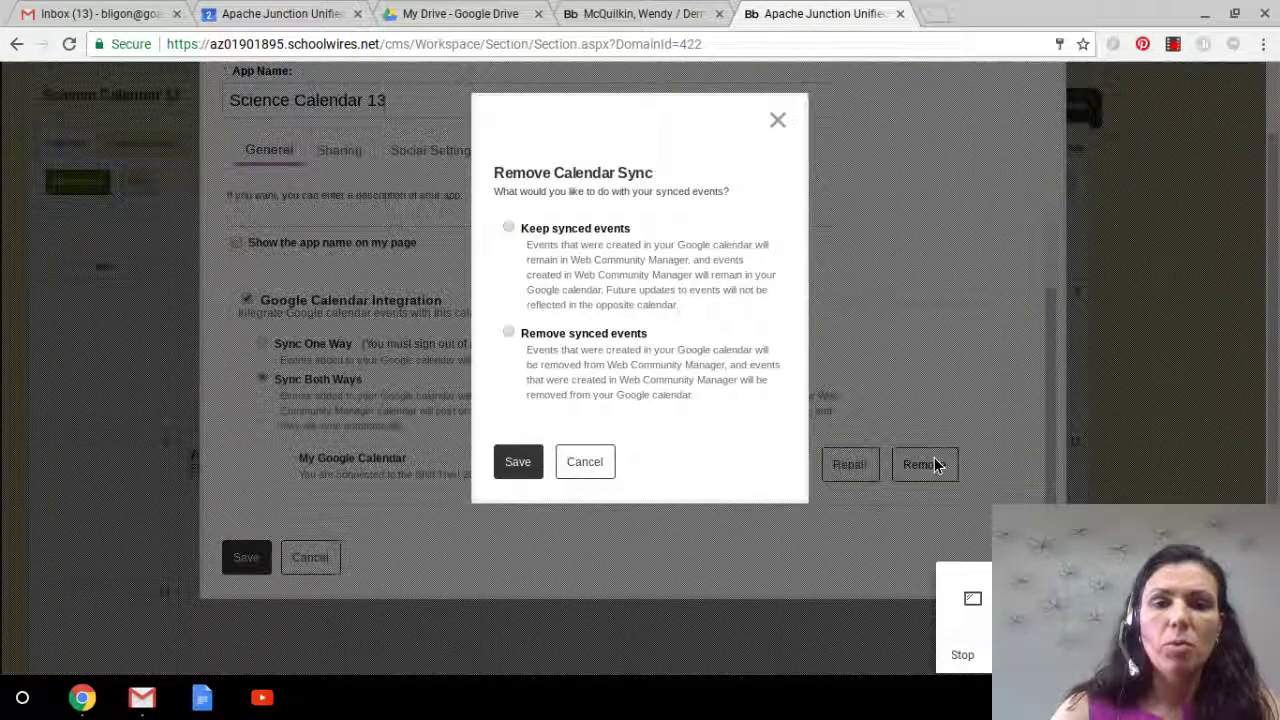
click(508, 334)
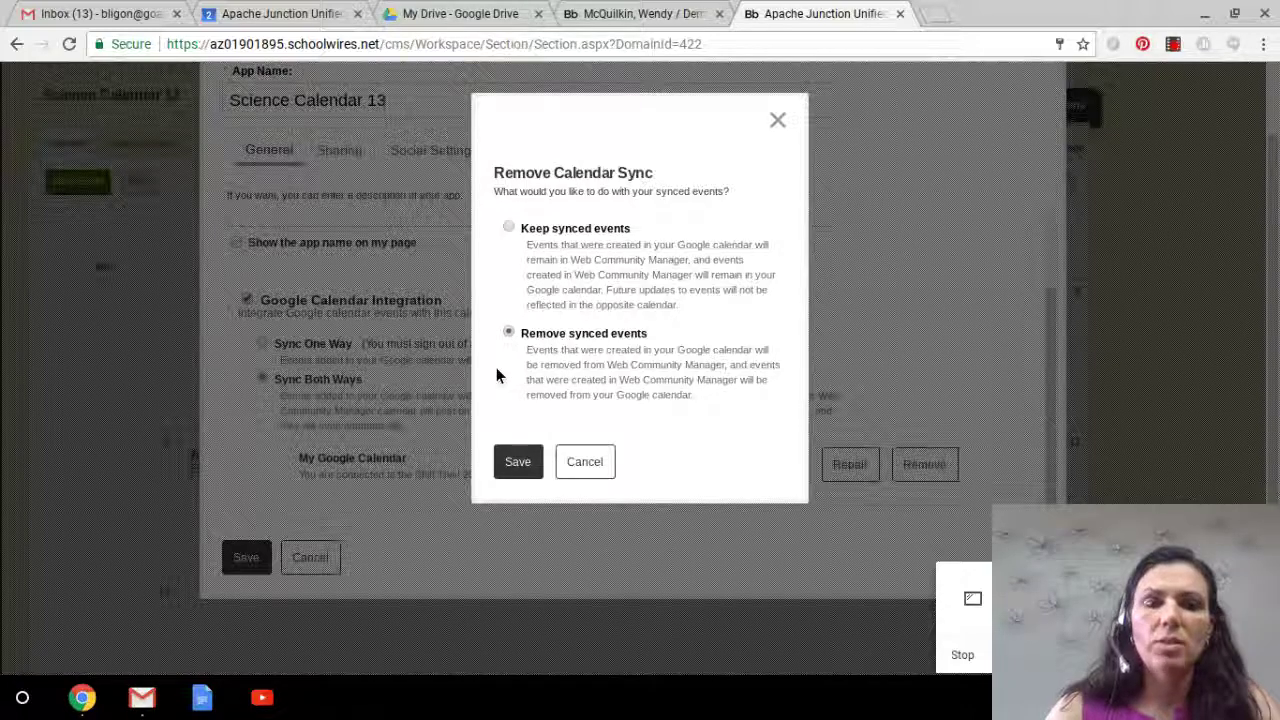
click(510, 463)
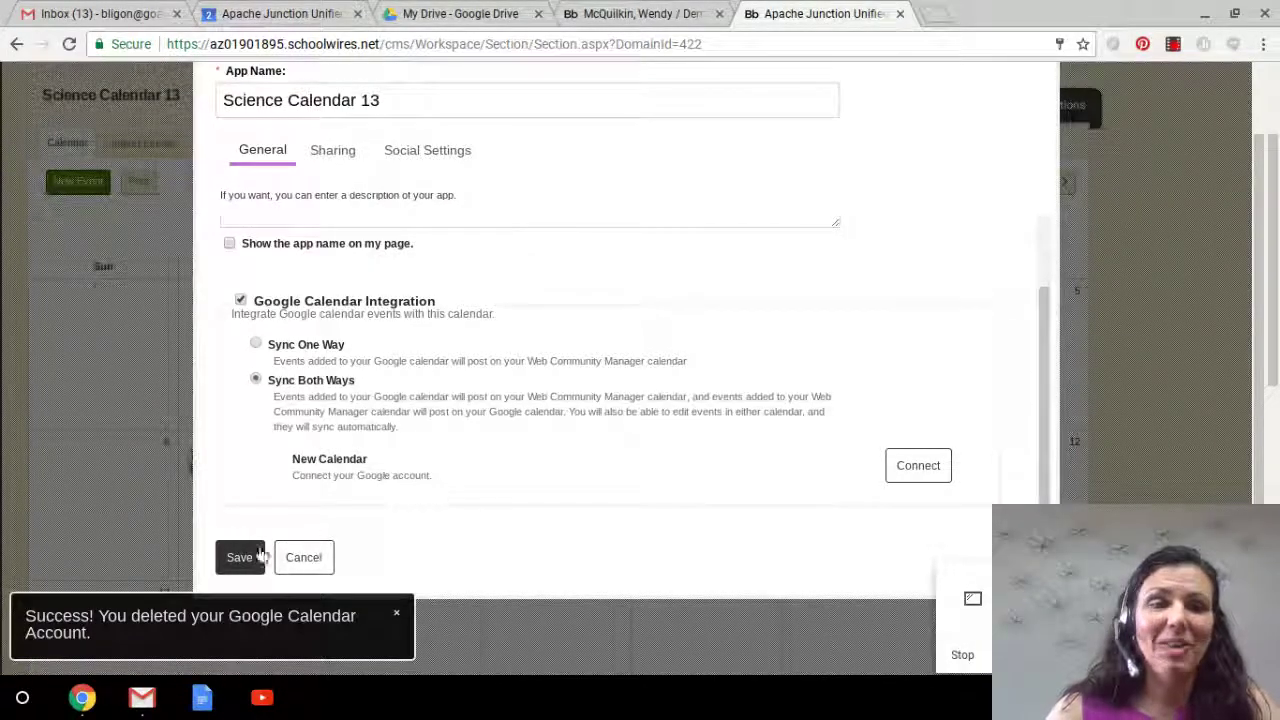
Step: Turn off Google Calendar Integration for Science Calendar 13, save the options, and return to the Demo13 Page
click(240, 301)
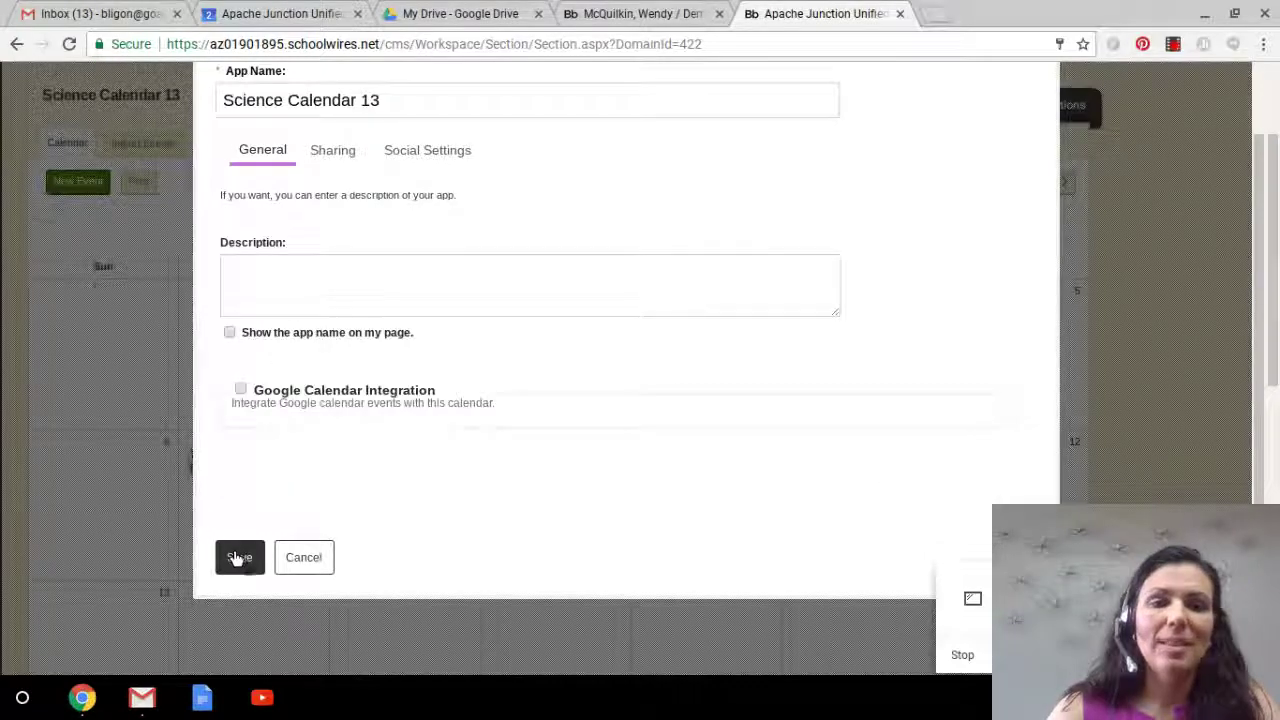
click(236, 557)
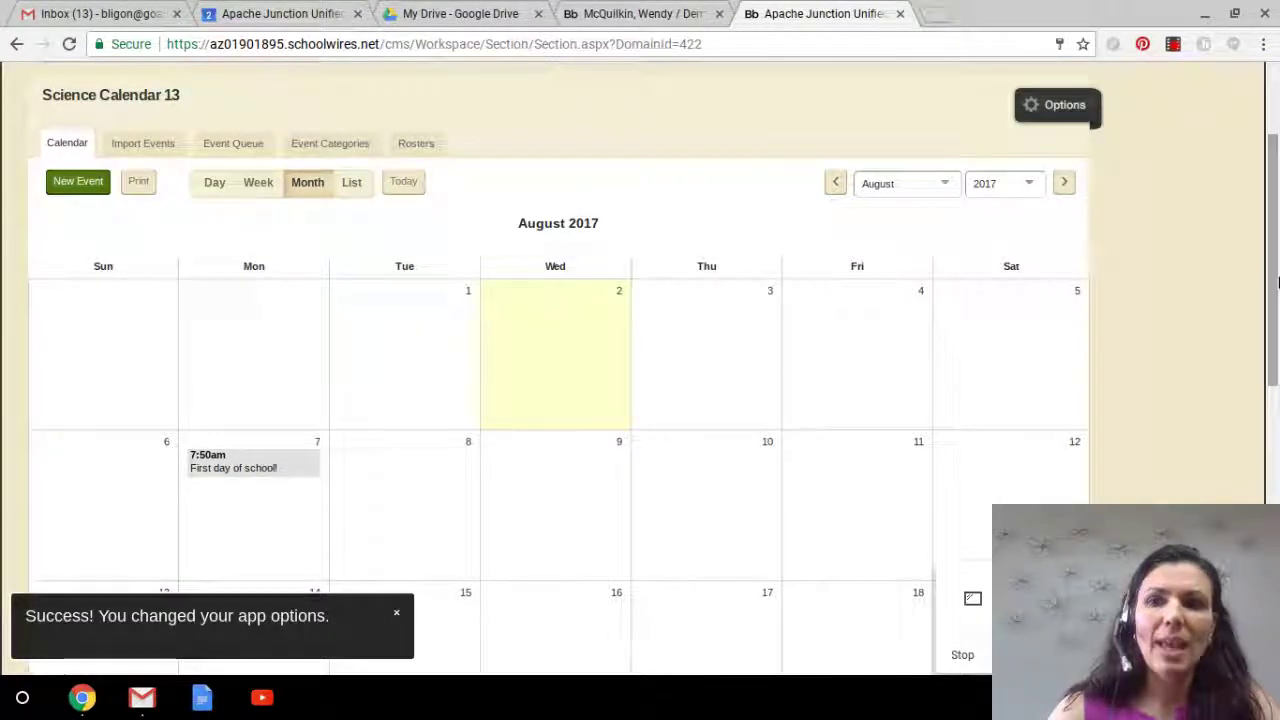
scroll(1277, 282, up, 1)
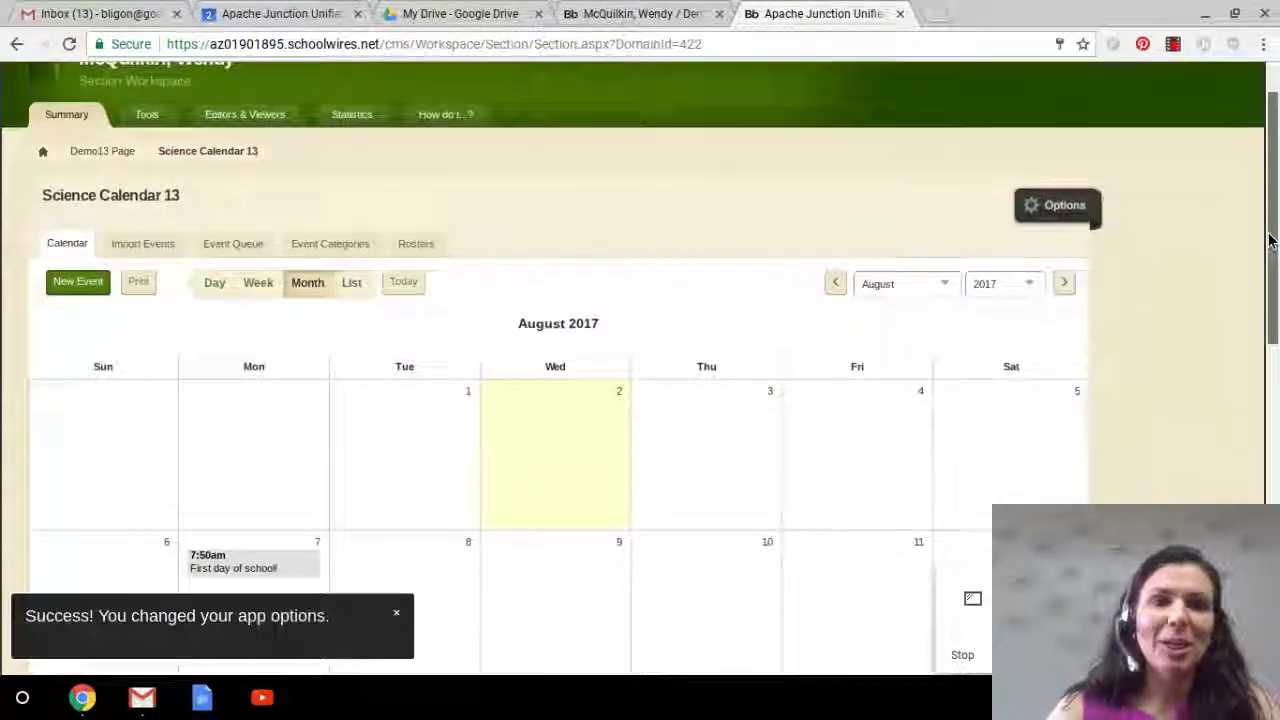
click(99, 157)
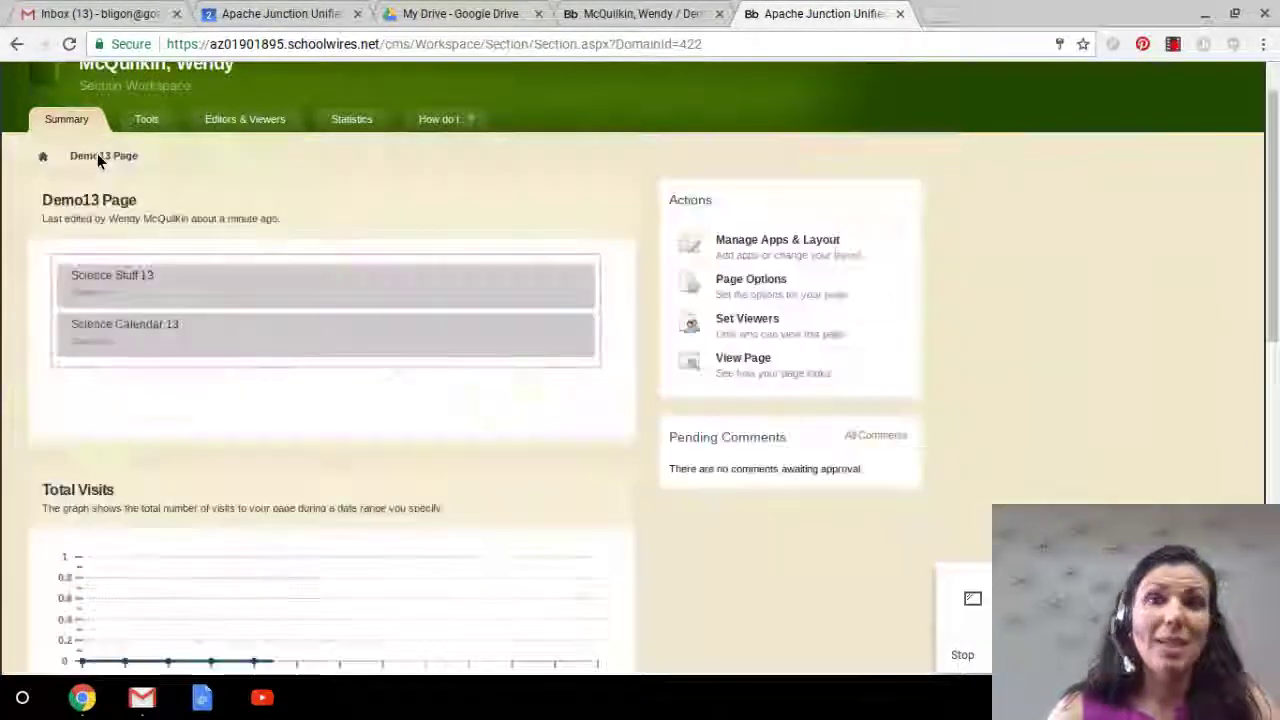